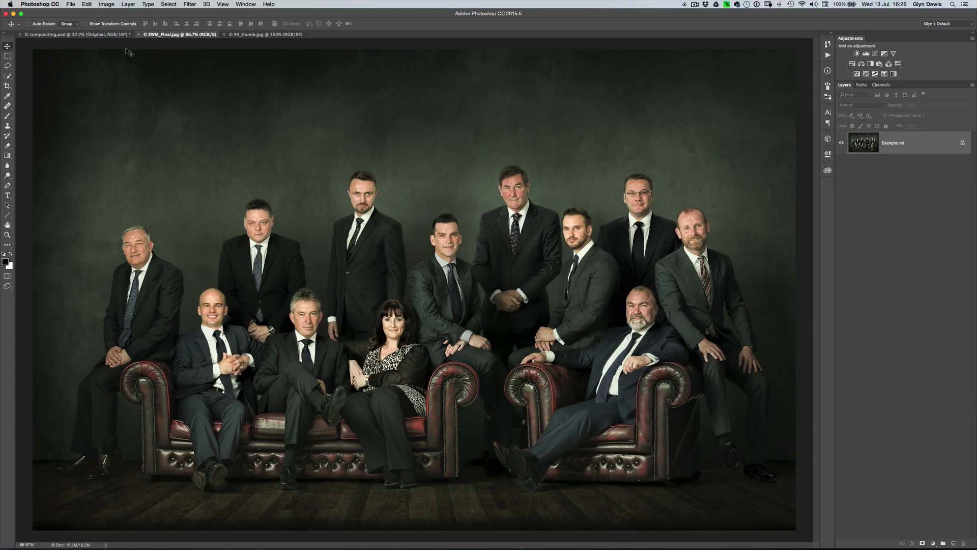
# Step: Compare the unedited group photo in compositing.psd with the finished version in its own document
pyautogui.click(98, 35)
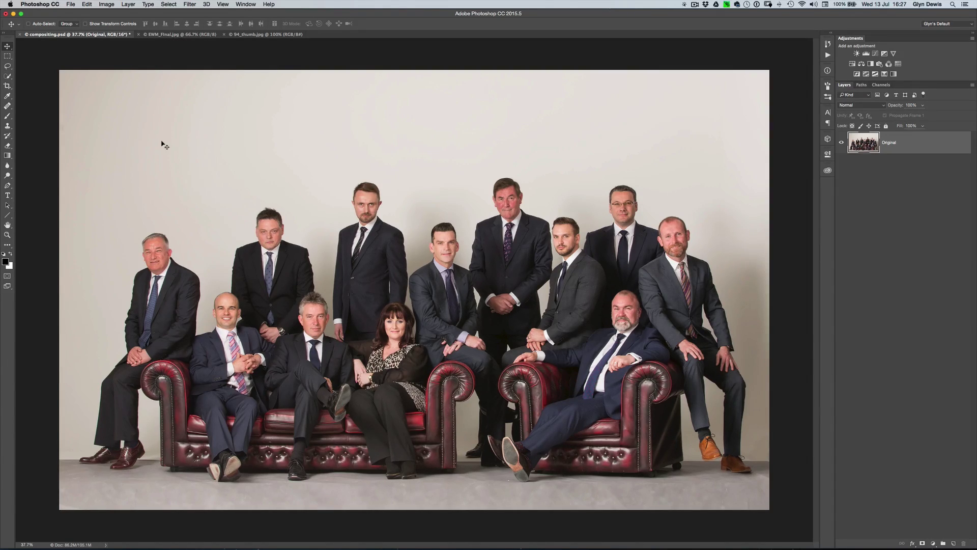
pyautogui.click(185, 35)
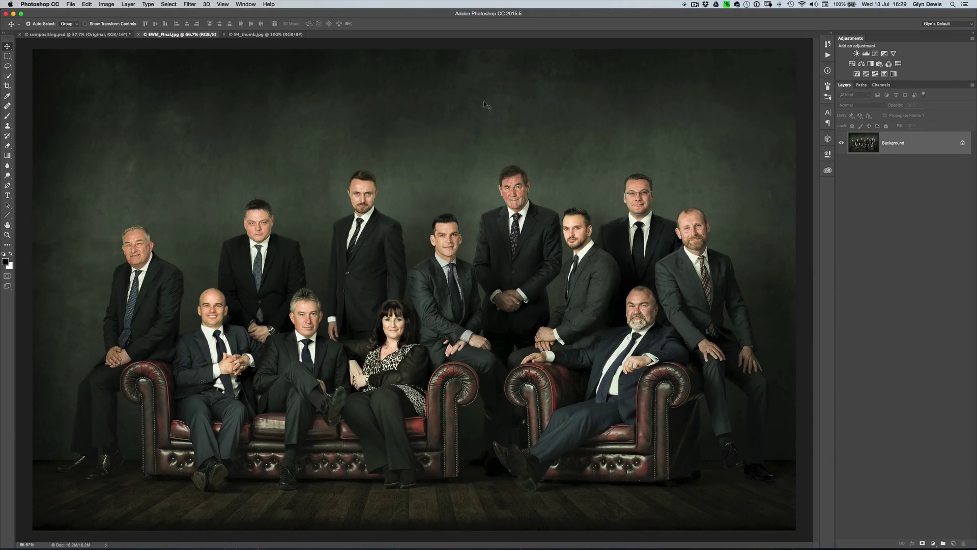
# Step: Switch to Chrome and view the YouTube channel page and the blog search results for "eight wealth management"
pyautogui.press('super+Tab')
pyautogui.press('super+Tab')
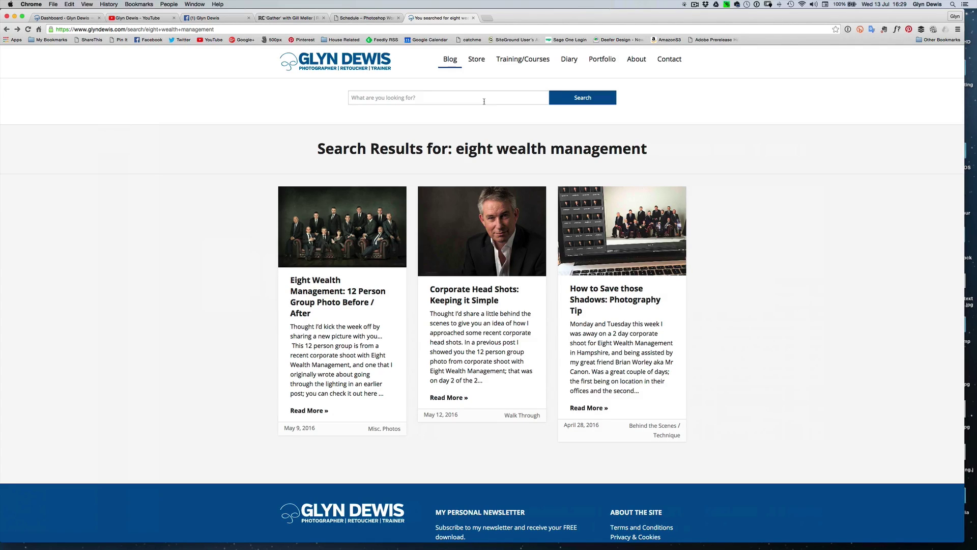
pyautogui.click(170, 19)
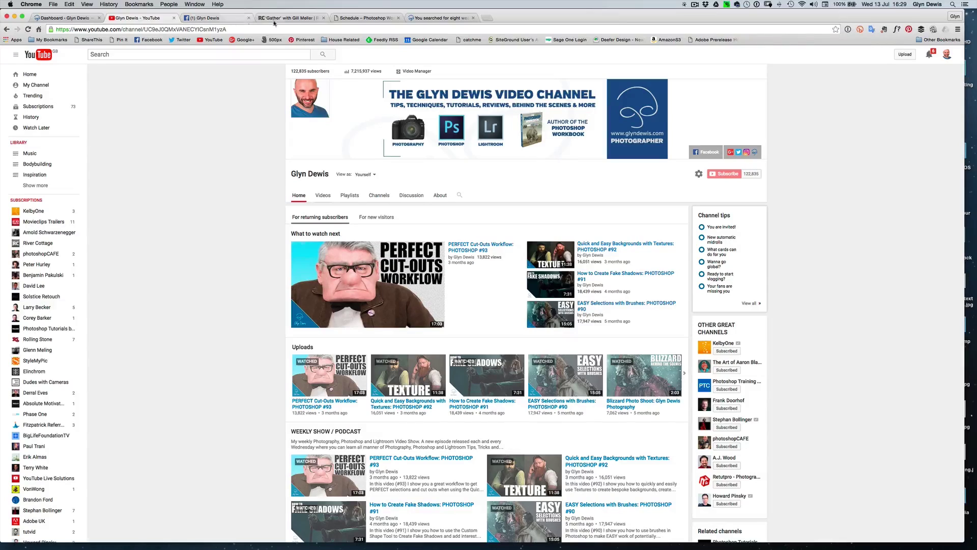
pyautogui.click(427, 18)
pyautogui.click(359, 59)
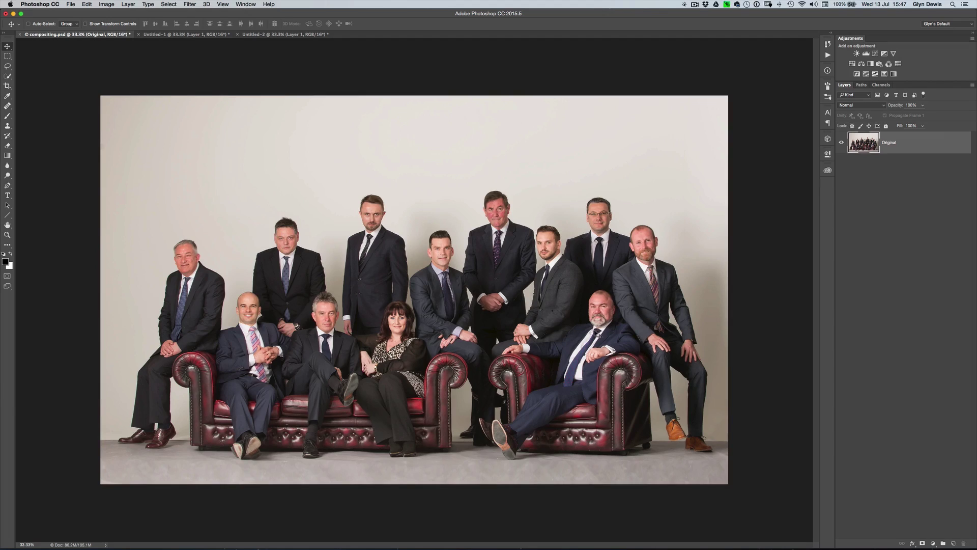
# Step: Select the pale wall behind the group with Quick Selection, including the gaps between legs and beside the sofas
pyautogui.press('w')
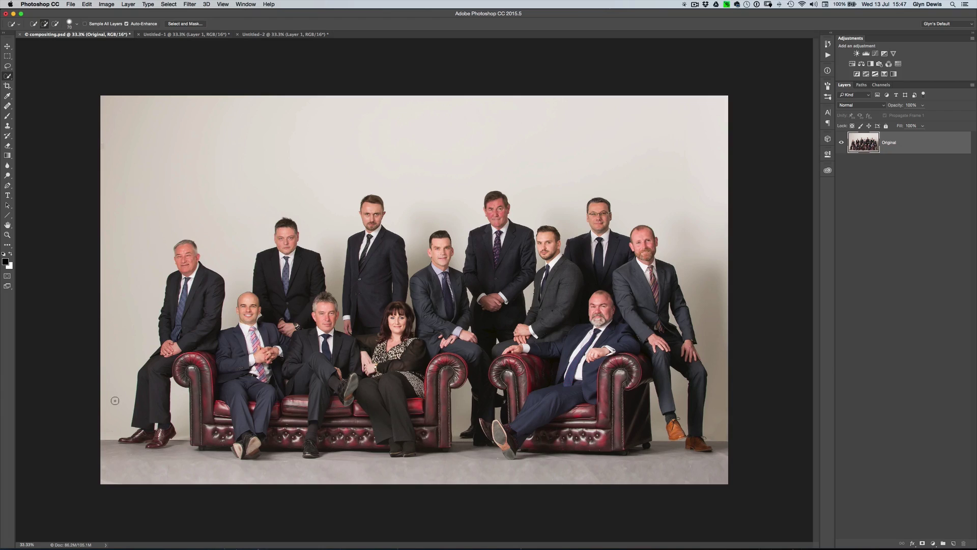
pyautogui.moveTo(116, 398)
pyautogui.mouseDown()
pyautogui.moveTo(112, 309)
pyautogui.moveTo(124, 224)
pyautogui.moveTo(182, 154)
pyautogui.moveTo(291, 132)
pyautogui.moveTo(451, 139)
pyautogui.moveTo(647, 170)
pyautogui.moveTo(680, 199)
pyautogui.moveTo(705, 275)
pyautogui.mouseUp()
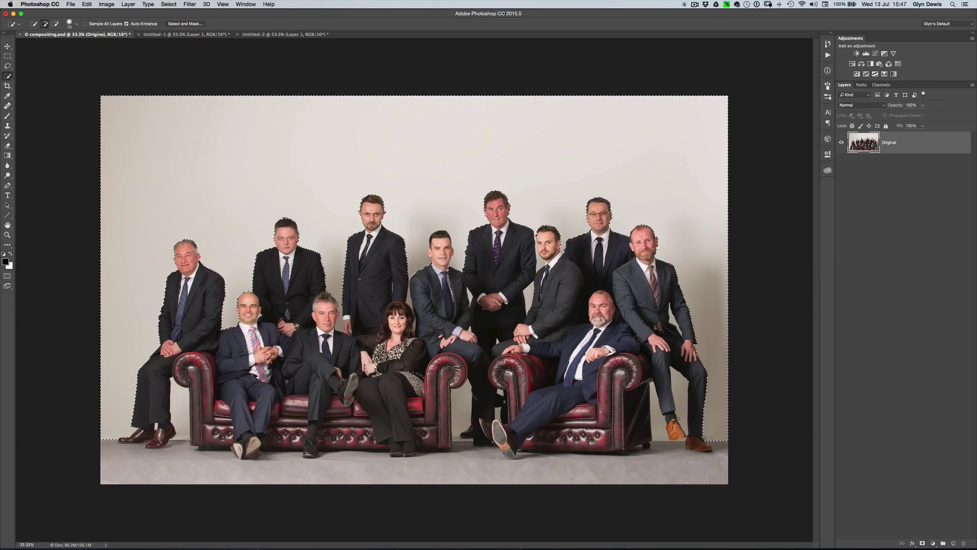
pyautogui.moveTo(679, 383)
pyautogui.mouseDown()
pyautogui.moveTo(682, 405)
pyautogui.moveTo(657, 411)
pyautogui.mouseUp()
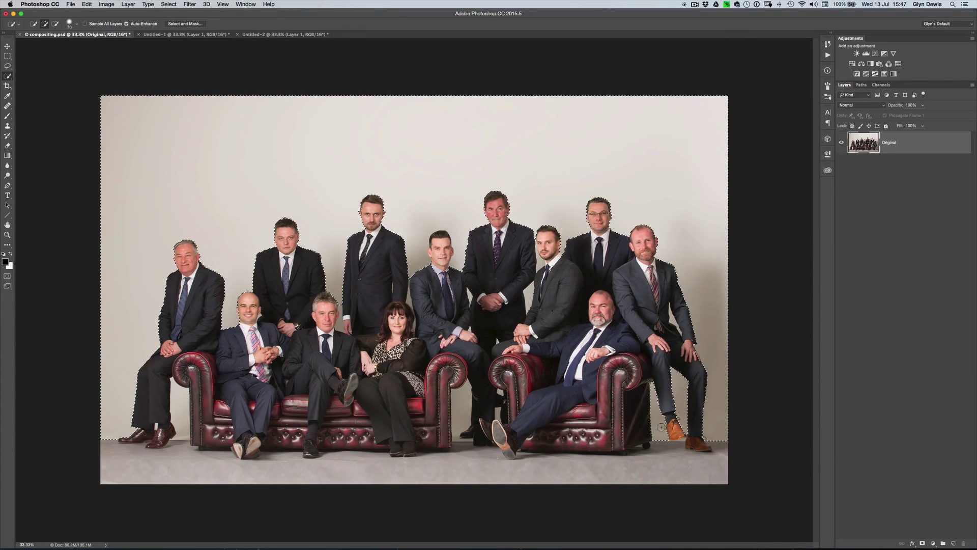
pyautogui.click(461, 397)
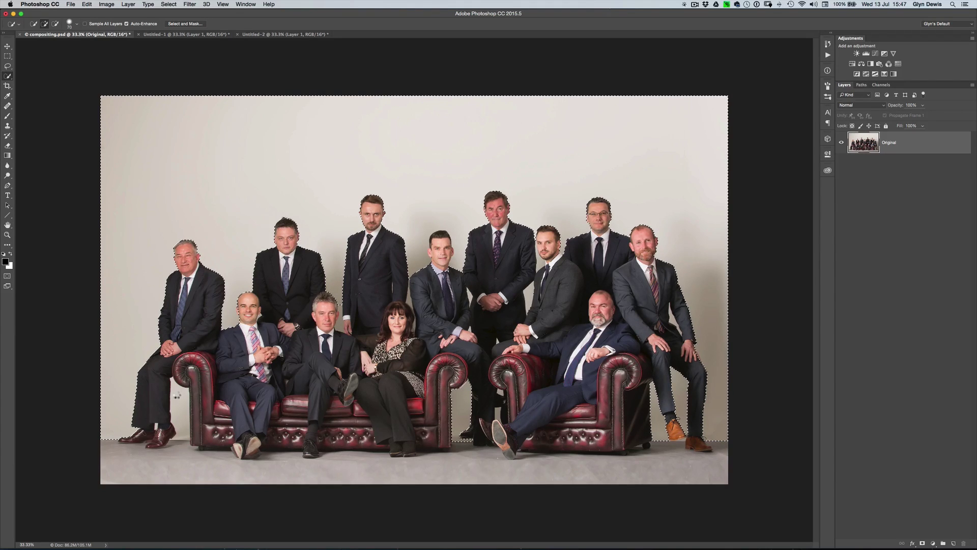
pyautogui.click(179, 397)
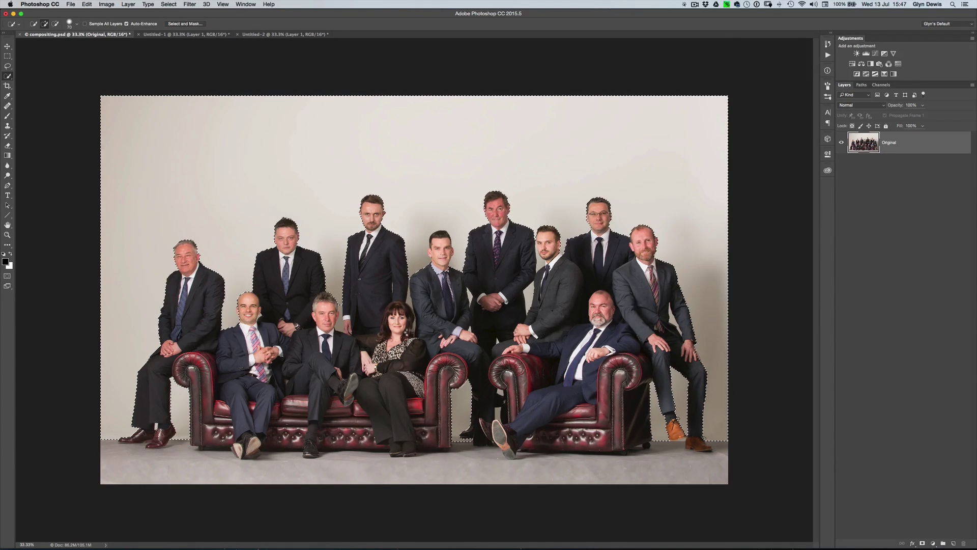
pyautogui.press('alt')
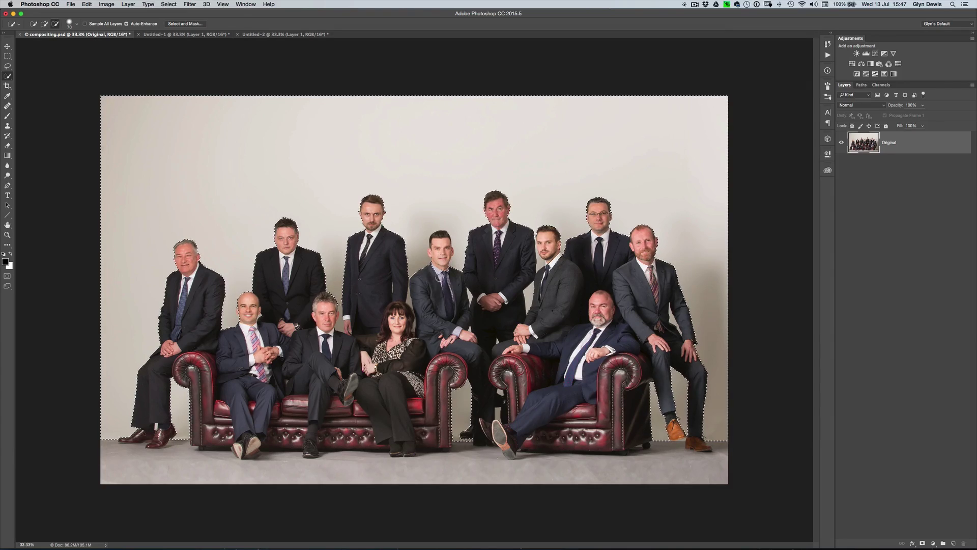
pyautogui.press('super+z')
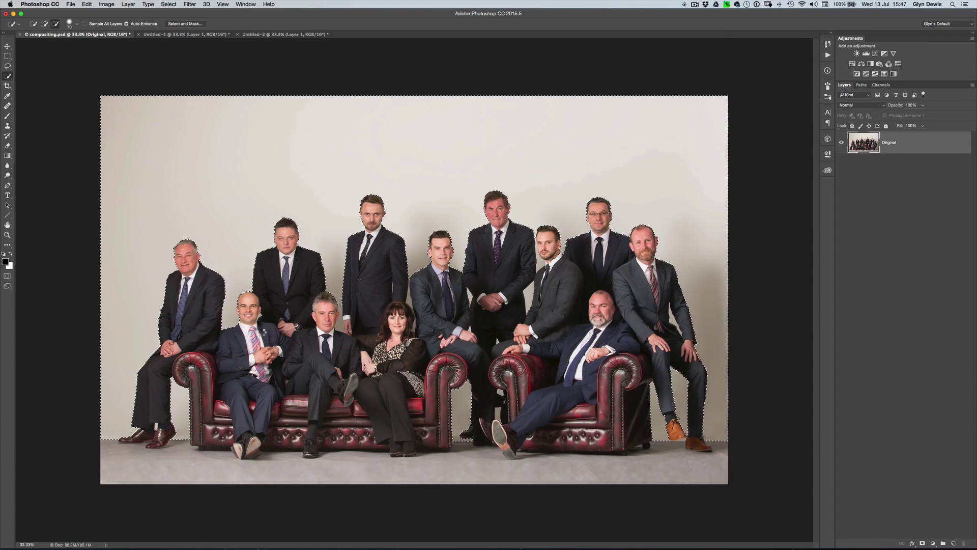
# Step: Invert the wall selection to the group and floor, invert it back, and deselect everything
pyautogui.click(168, 4)
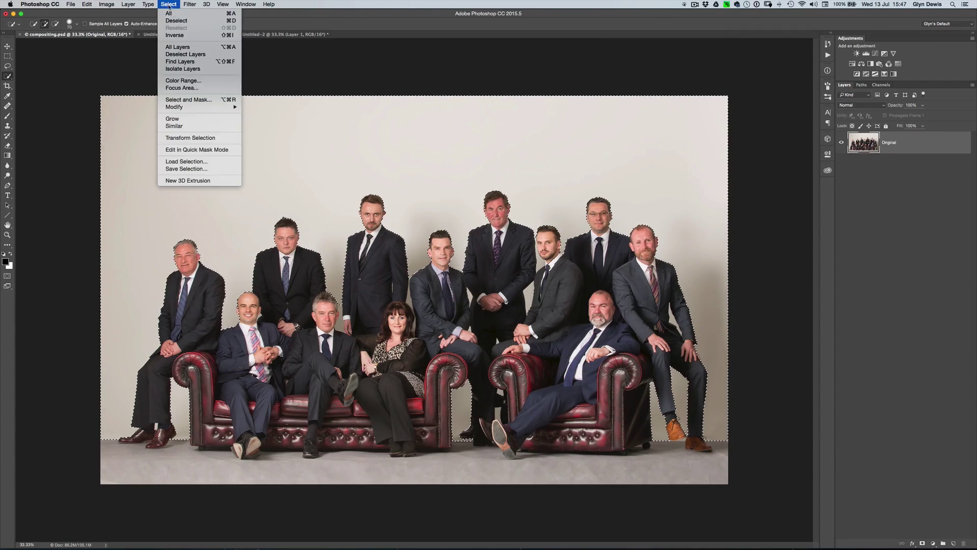
pyautogui.click(188, 126)
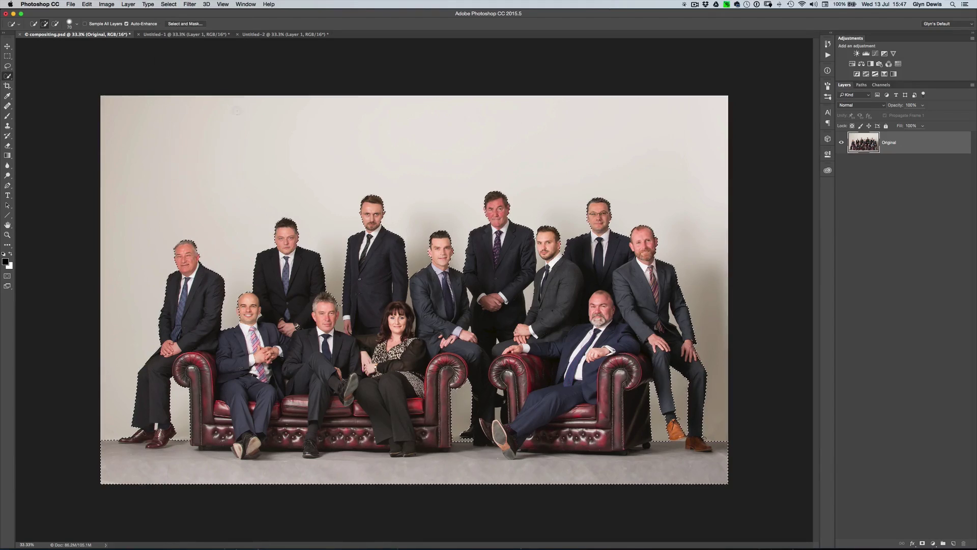
pyautogui.click(169, 4)
pyautogui.click(174, 36)
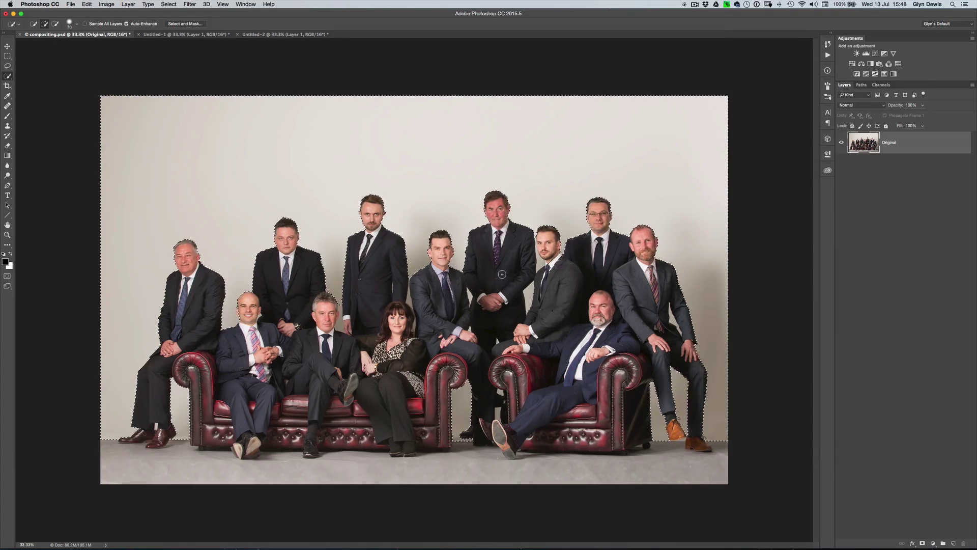
pyautogui.press('super+d')
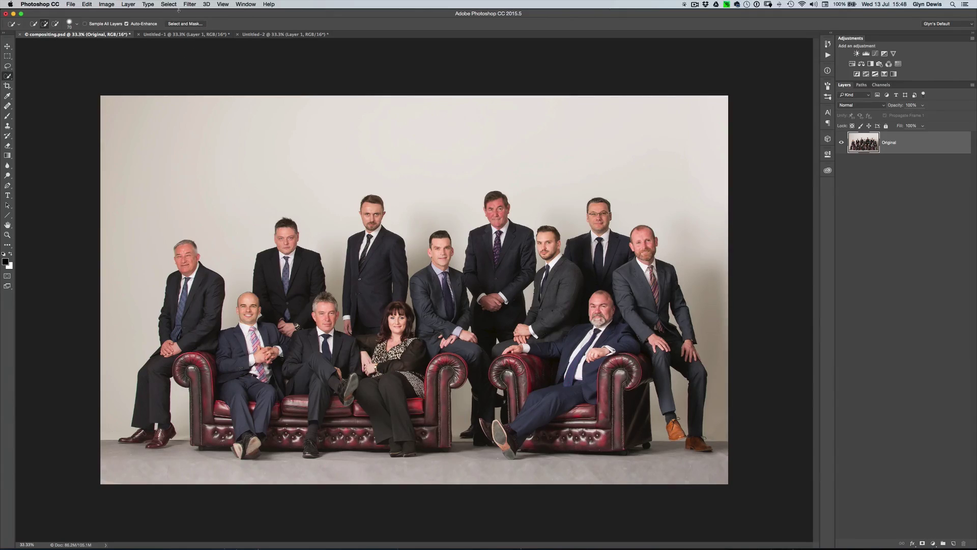
# Step: Load the saved selection of the group and floor in compositing.psd as a new selection and invert it to the wall
pyautogui.click(169, 4)
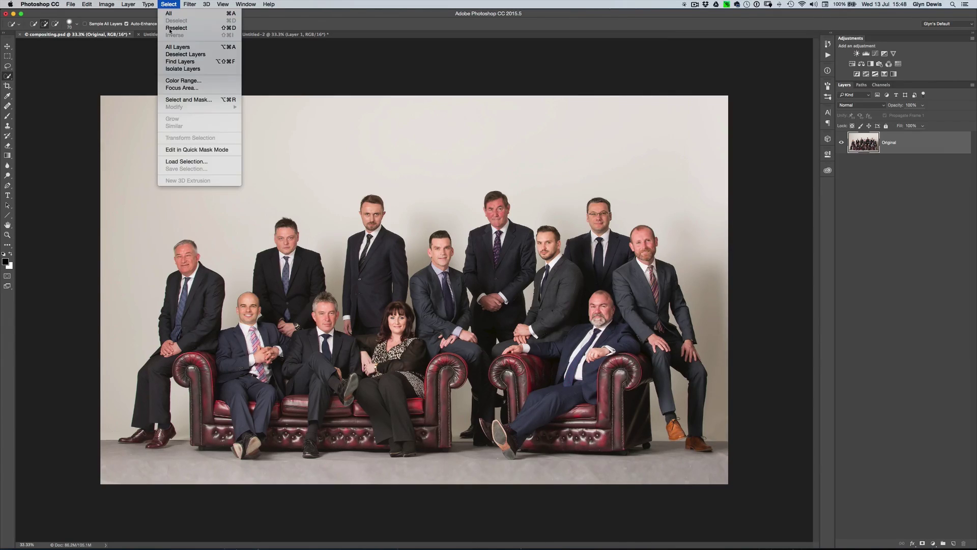
pyautogui.click(186, 161)
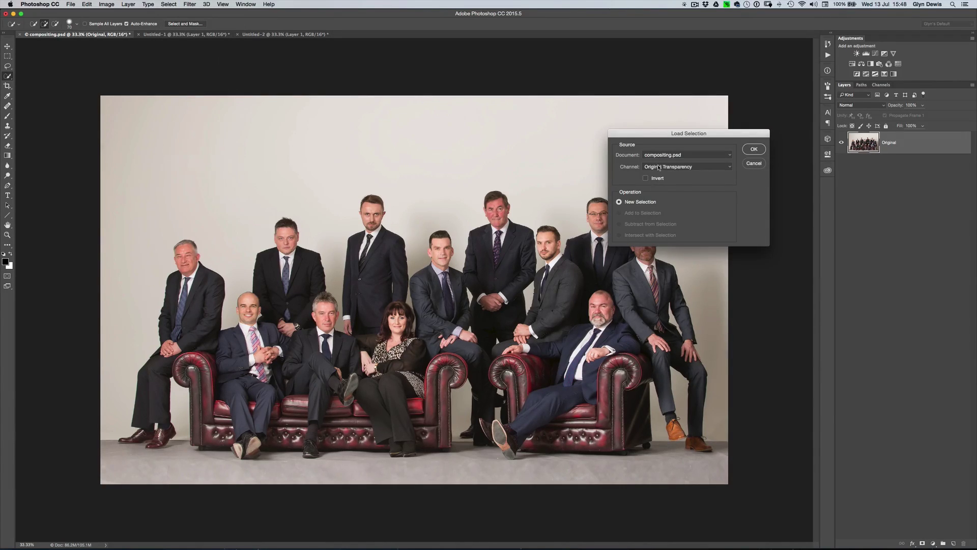
pyautogui.click(661, 166)
pyautogui.click(661, 175)
pyautogui.click(751, 150)
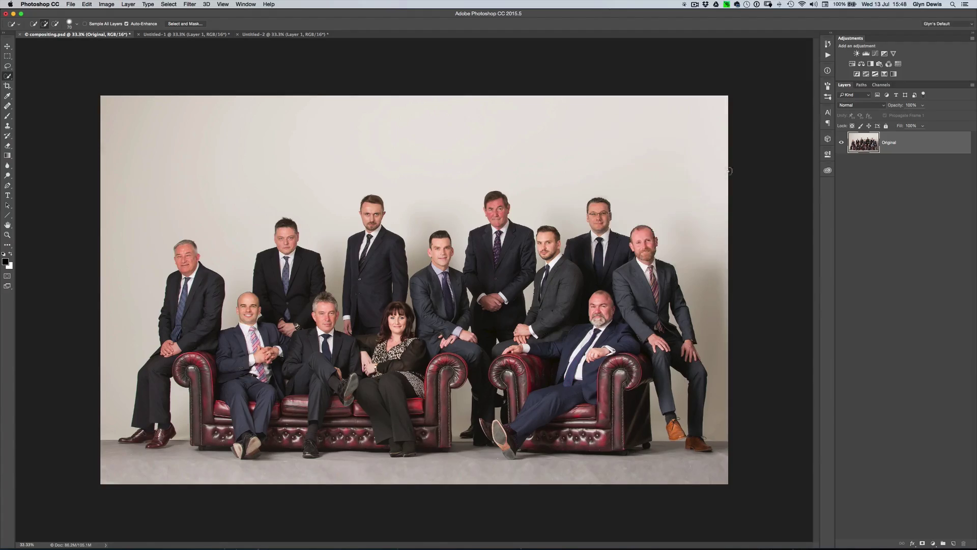
pyautogui.scroll(3, 381, 280)
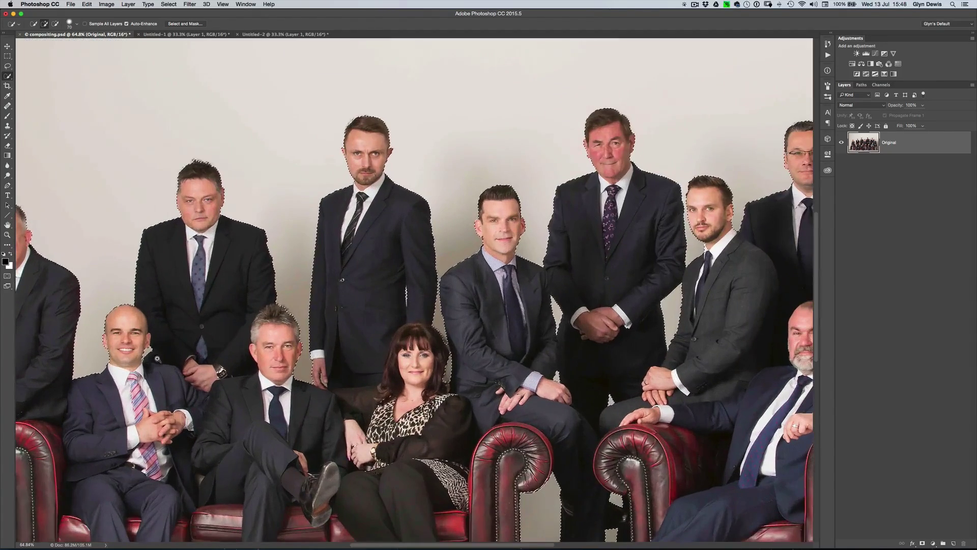
pyautogui.scroll(-5, 353, 340)
pyautogui.scroll(-3, 353, 340)
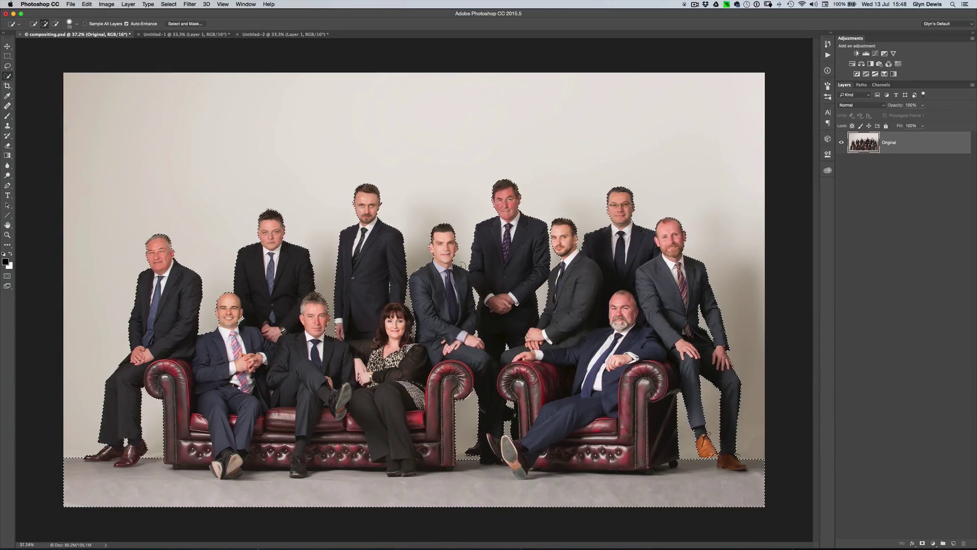
pyautogui.scroll(-2, 469, 310)
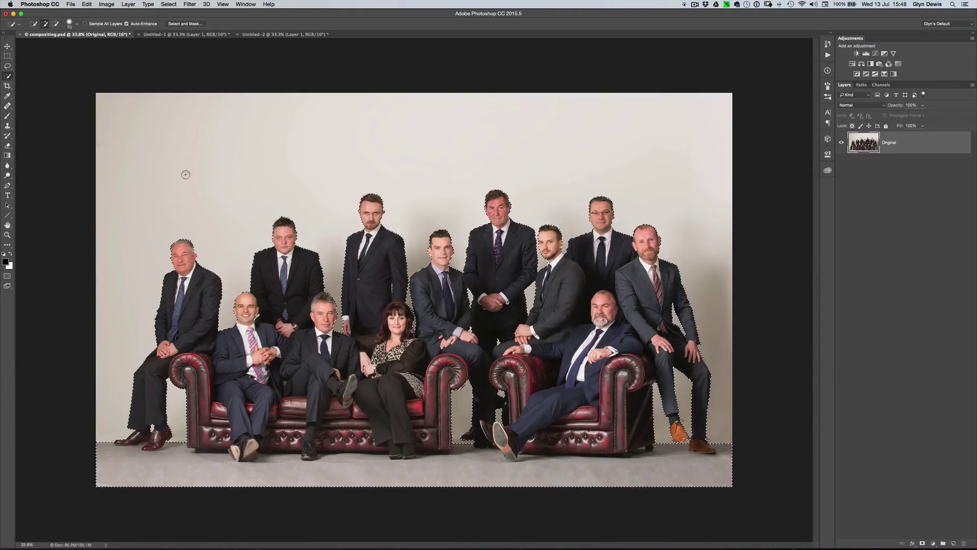
pyautogui.click(168, 4)
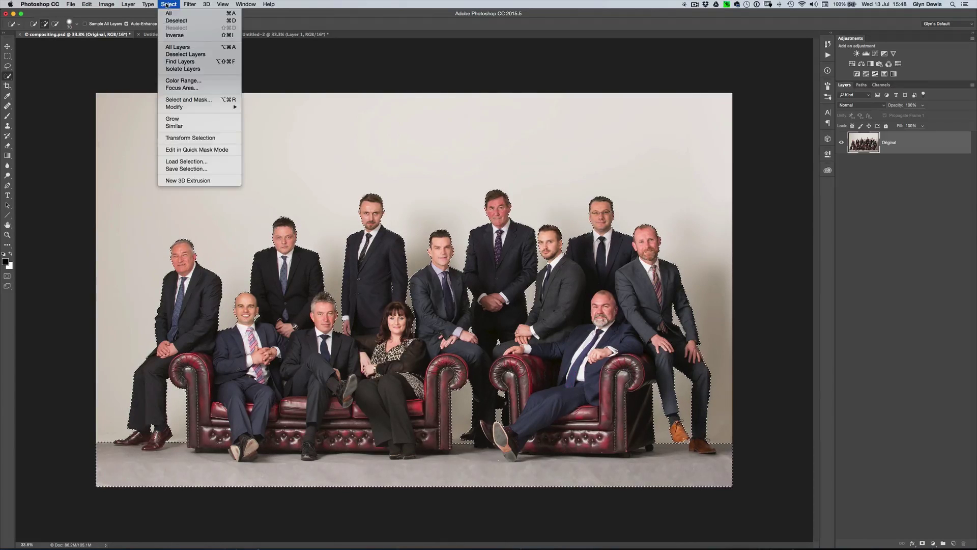
pyautogui.click(180, 35)
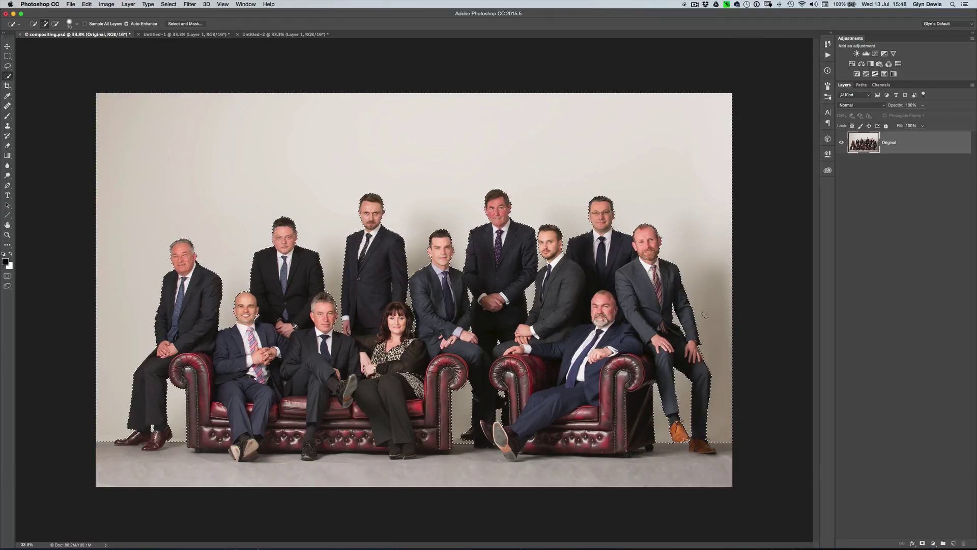
# Step: Darken the selected wall with a Levels adjustment layer, lowering the white output level to 118
pyautogui.click(866, 54)
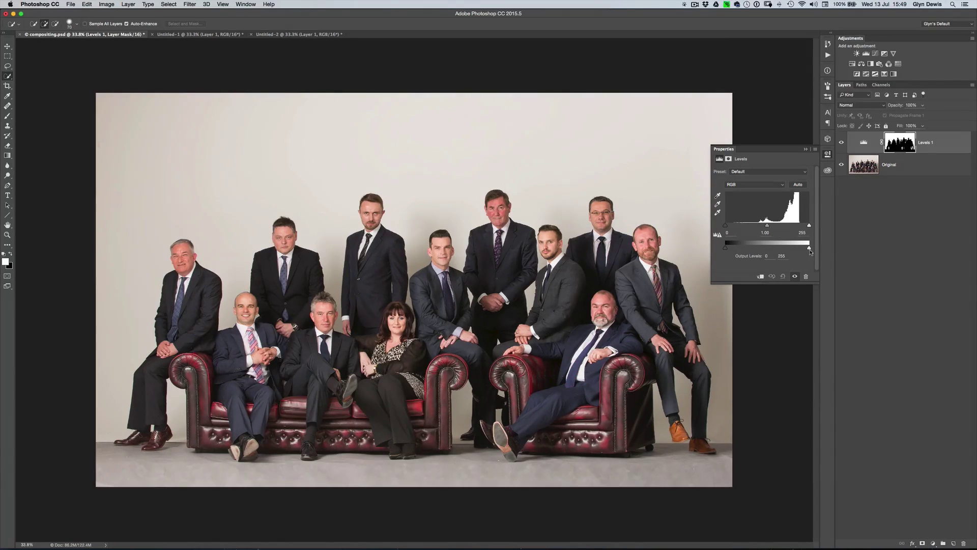
pyautogui.moveTo(808, 249); pyautogui.dragTo(769, 248)
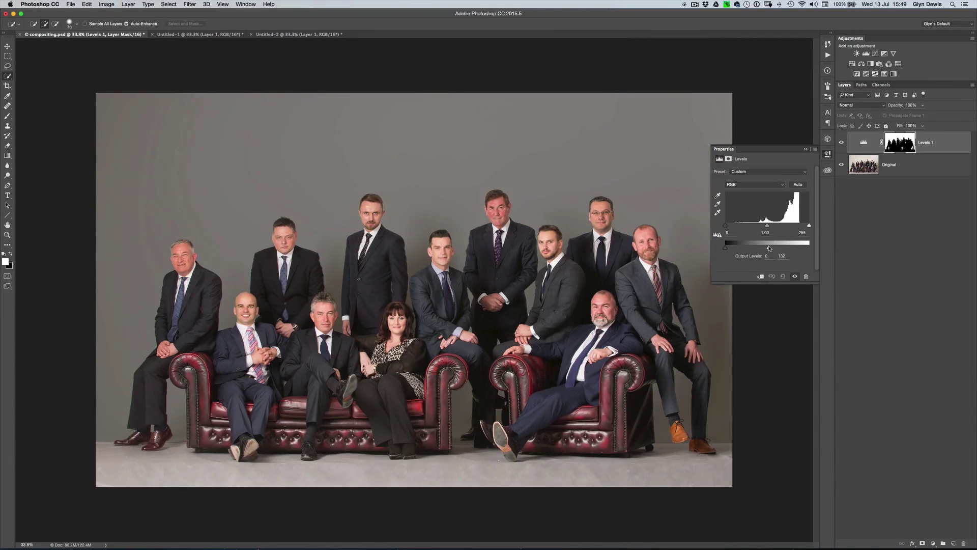
pyautogui.moveTo(768, 247); pyautogui.dragTo(764, 248)
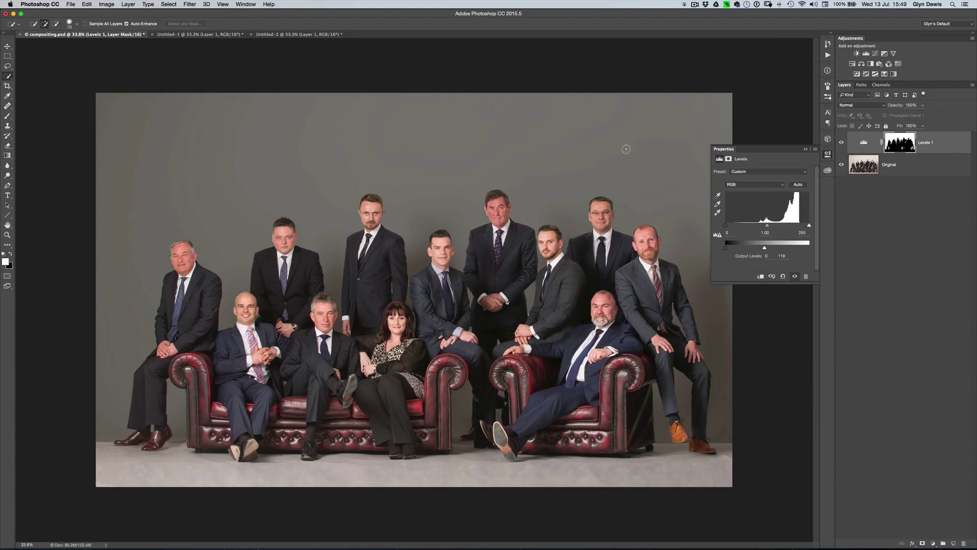
pyautogui.click(828, 158)
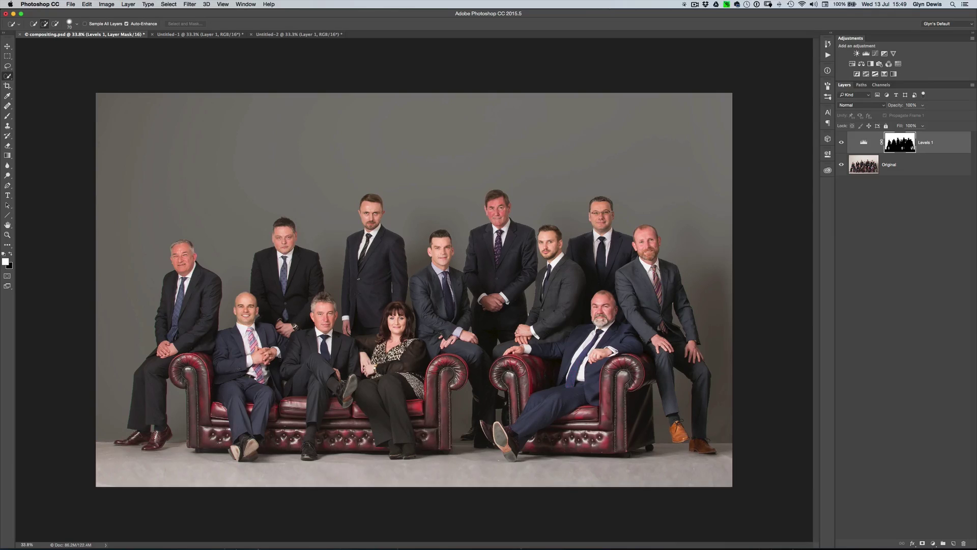
# Step: Select the floor in front of the sofas with an enlarged Quick Selection brush, including the patches between the seats and feet
pyautogui.scroll(-2, 509, 397)
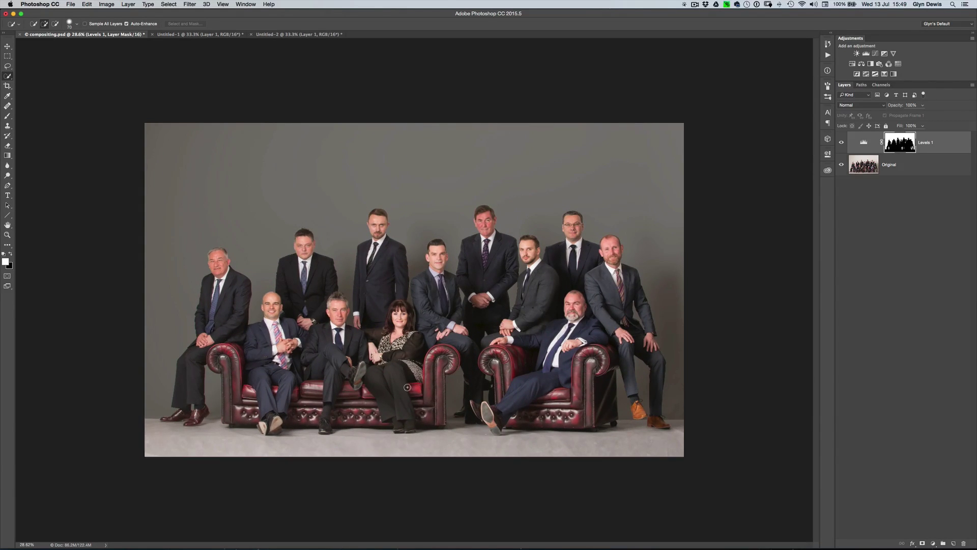
pyautogui.press(']')
pyautogui.press(']')
pyautogui.moveTo(698, 442); pyautogui.dragTo(641, 441)
pyautogui.moveTo(560, 442); pyautogui.dragTo(386, 443)
pyautogui.moveTo(299, 442); pyautogui.dragTo(245, 441)
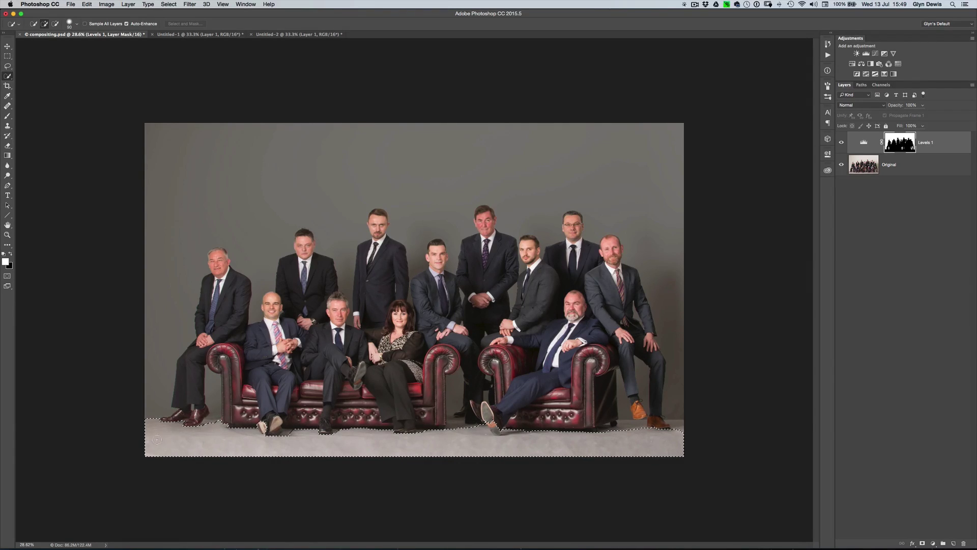
pyautogui.click(454, 421)
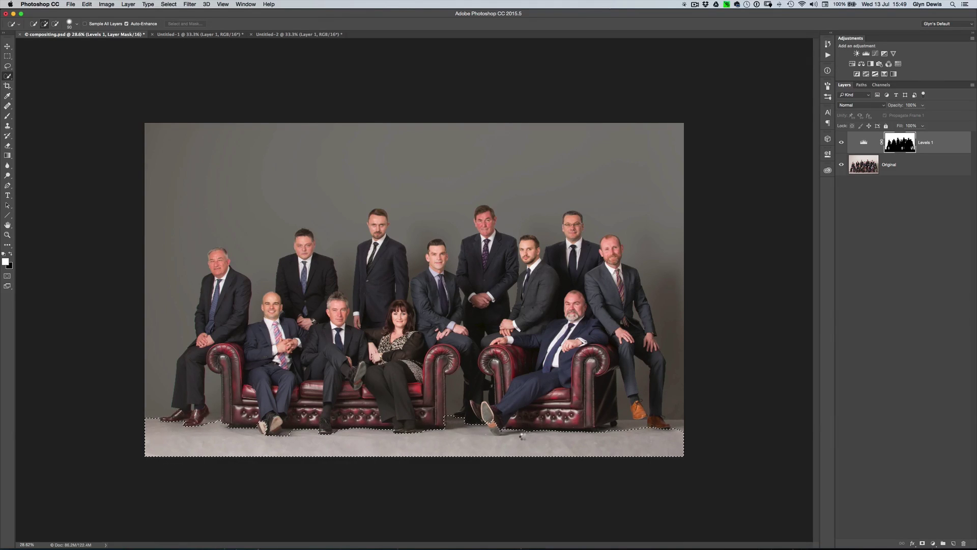
pyautogui.click(622, 432)
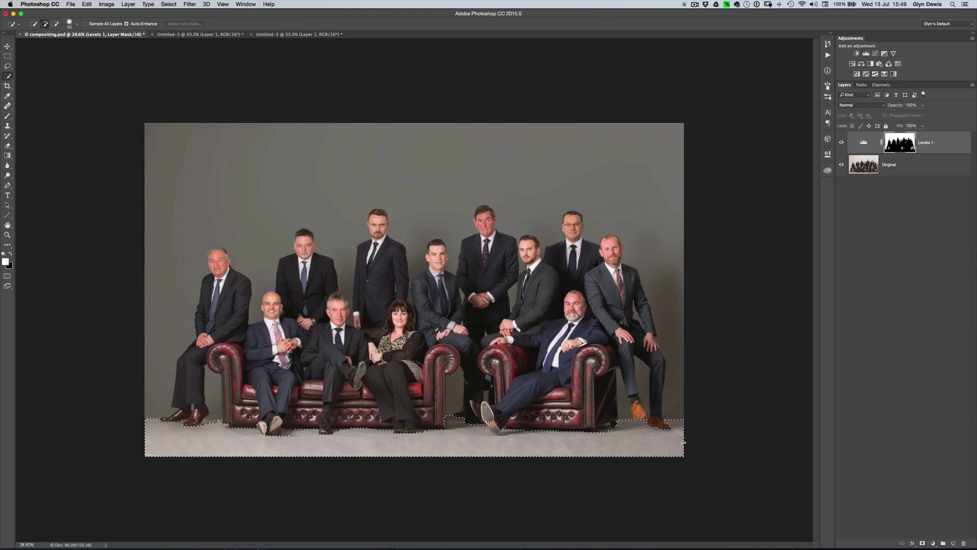
# Step: Subtract the shoe of the man seated in the armchair from the floor selection
pyautogui.scroll(2, 462, 441)
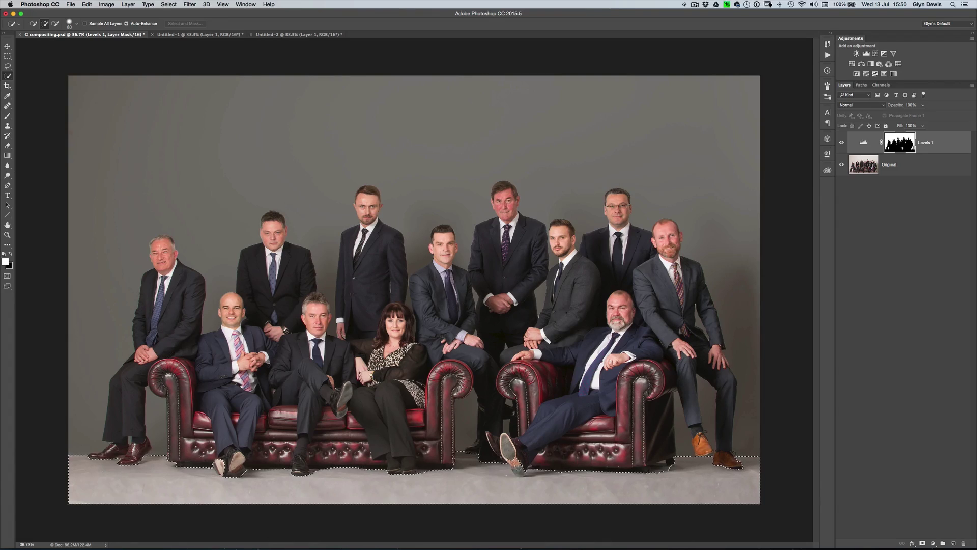
pyautogui.press('alt')
pyautogui.keyDown('alt'); pyautogui.click(518, 471); pyautogui.keyUp('alt')
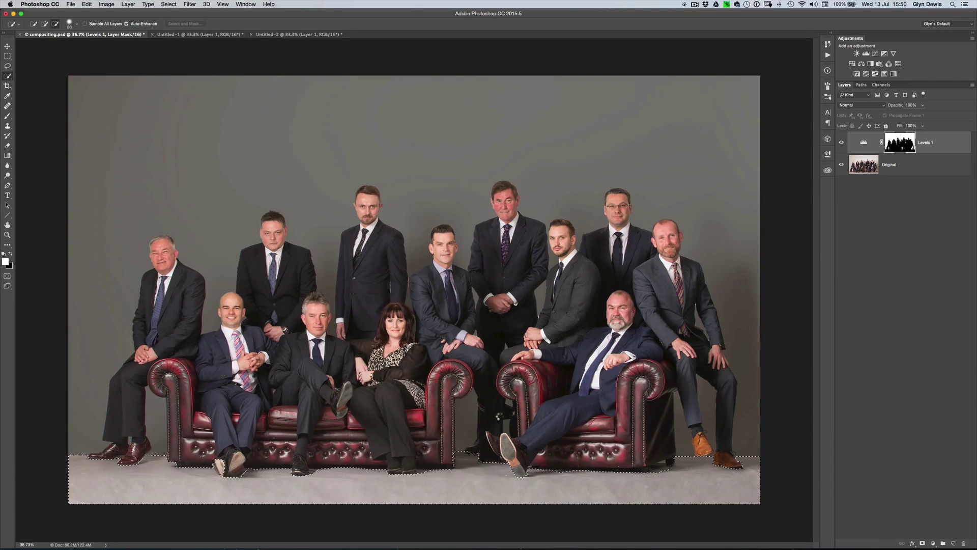
pyautogui.scroll(-3, 498, 416)
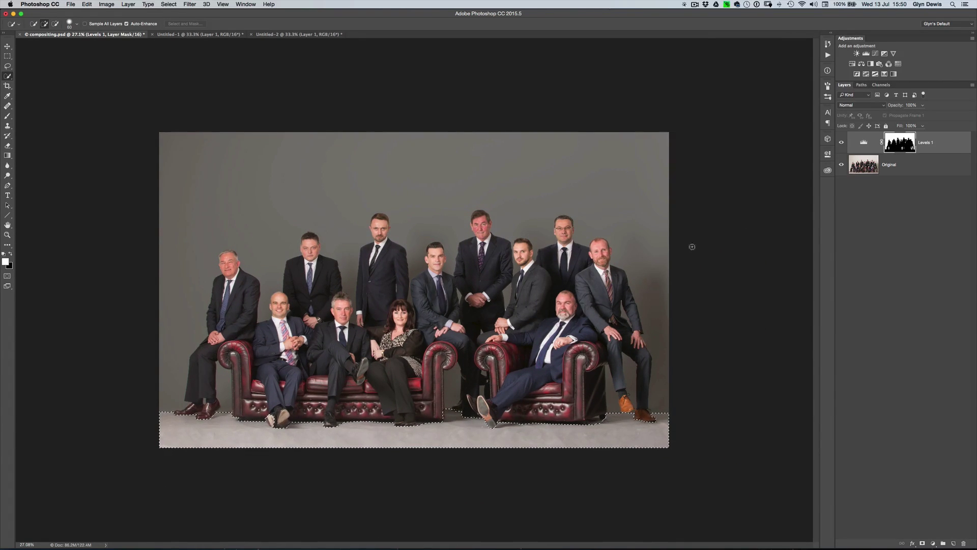
# Step: Darken the selected floor with a second Levels adjustment layer, lowering the white output level to about 158
pyautogui.click(865, 54)
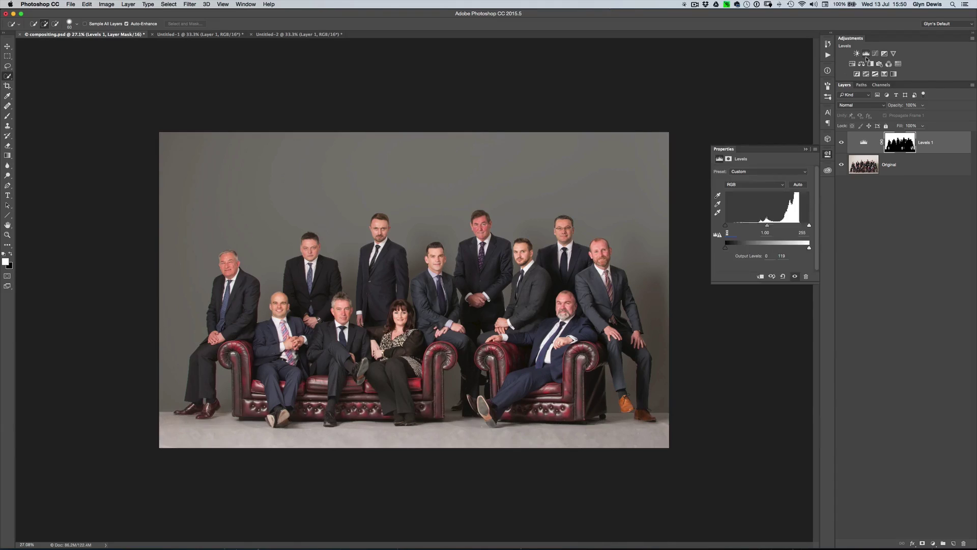
pyautogui.click(866, 57)
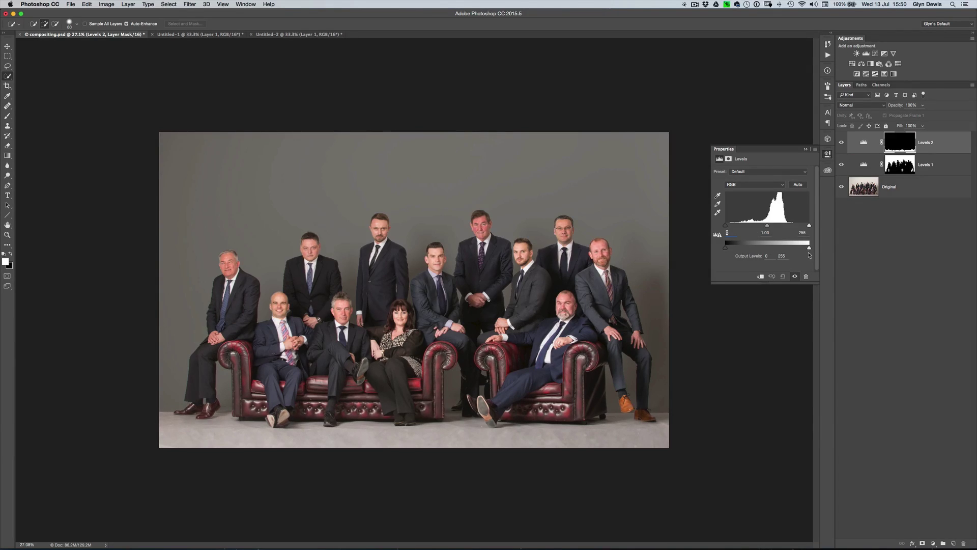
pyautogui.moveTo(809, 249); pyautogui.dragTo(786, 247)
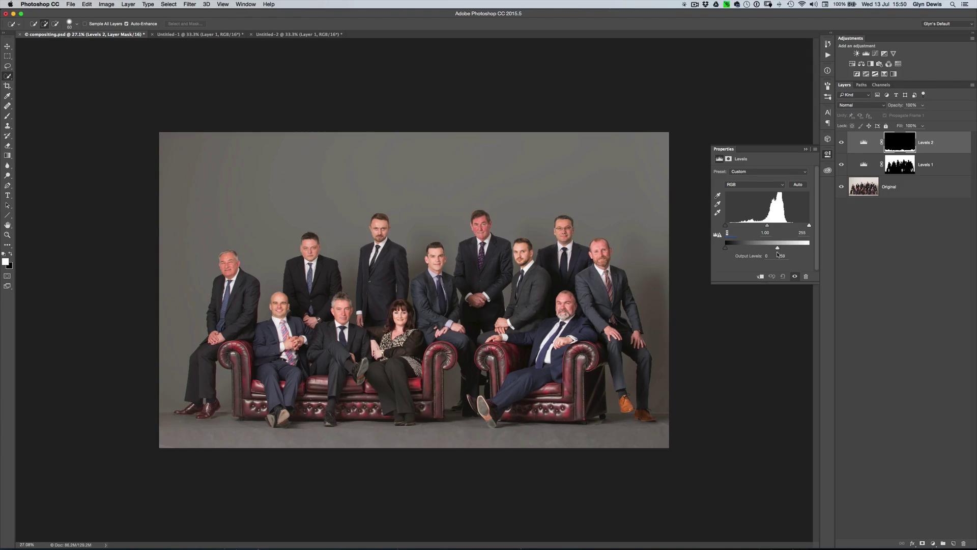
pyautogui.moveTo(790, 269); pyautogui.dragTo(777, 252)
pyautogui.click(827, 154)
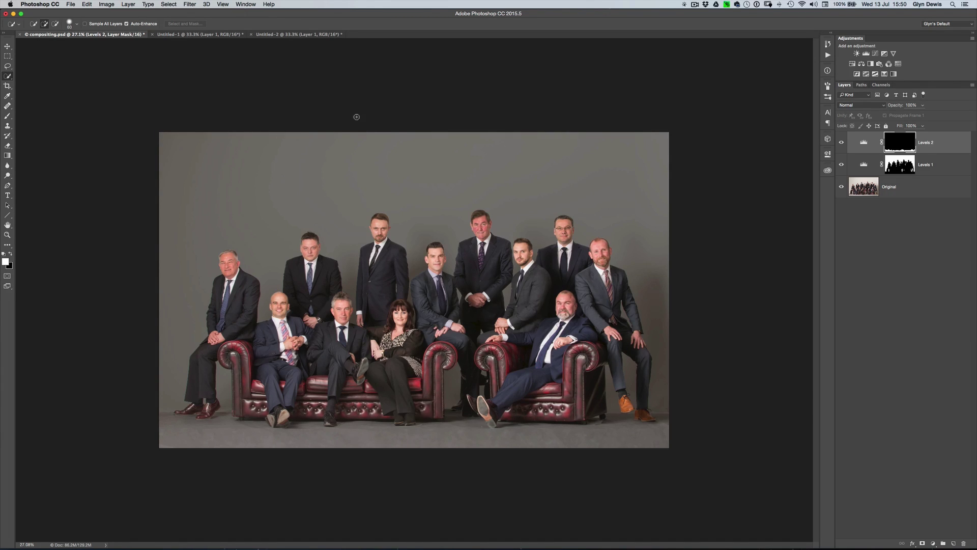
# Step: Copy the mottled texture from Untitled-1 into compositing.psd as the uppermost layer, covering the whole photo, and compare the image with and without it
pyautogui.click(196, 34)
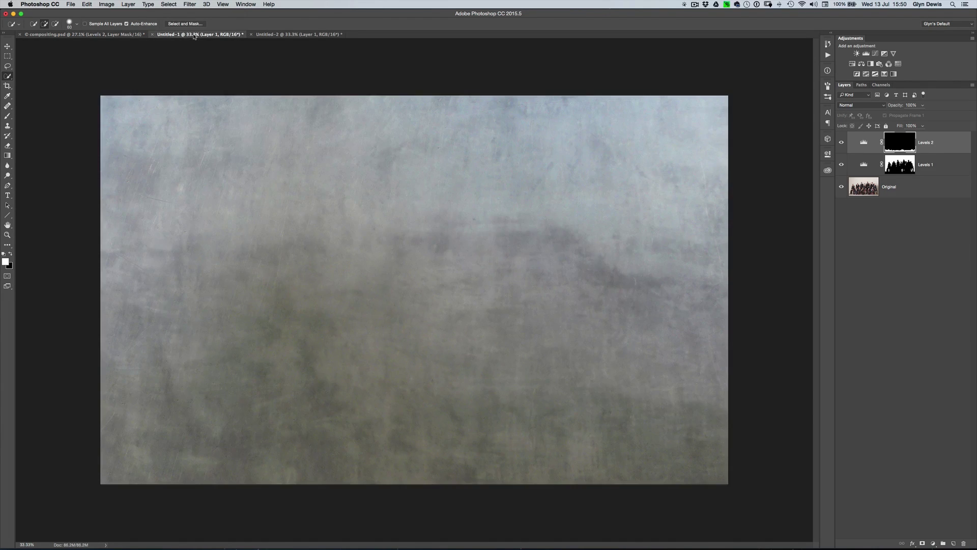
pyautogui.press('v')
pyautogui.moveTo(431, 275); pyautogui.dragTo(88, 35)
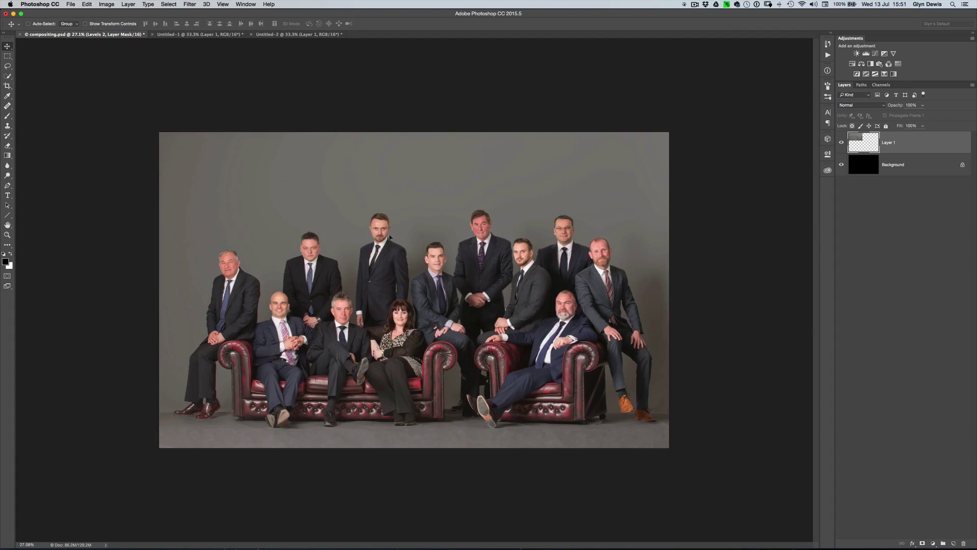
pyautogui.moveTo(422, 270); pyautogui.dragTo(425, 274)
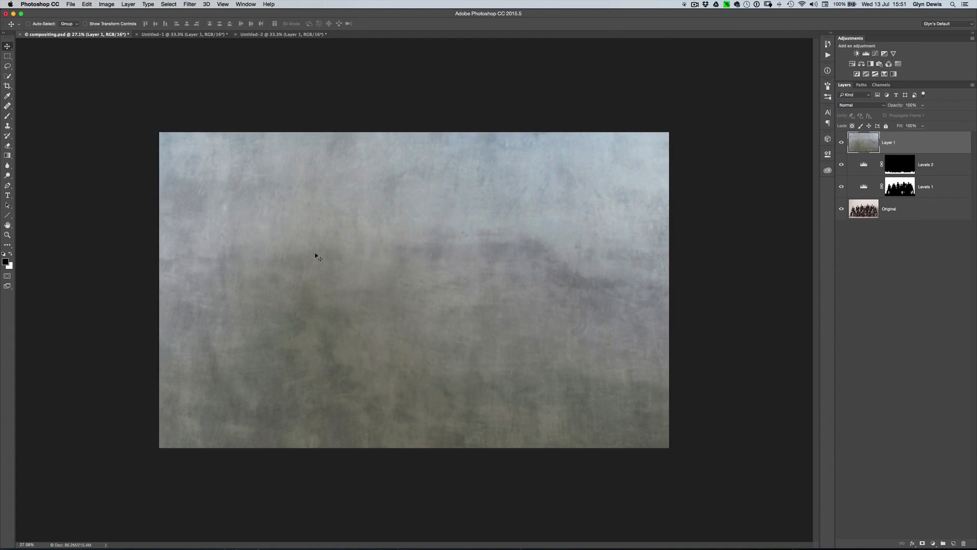
pyautogui.click(841, 143)
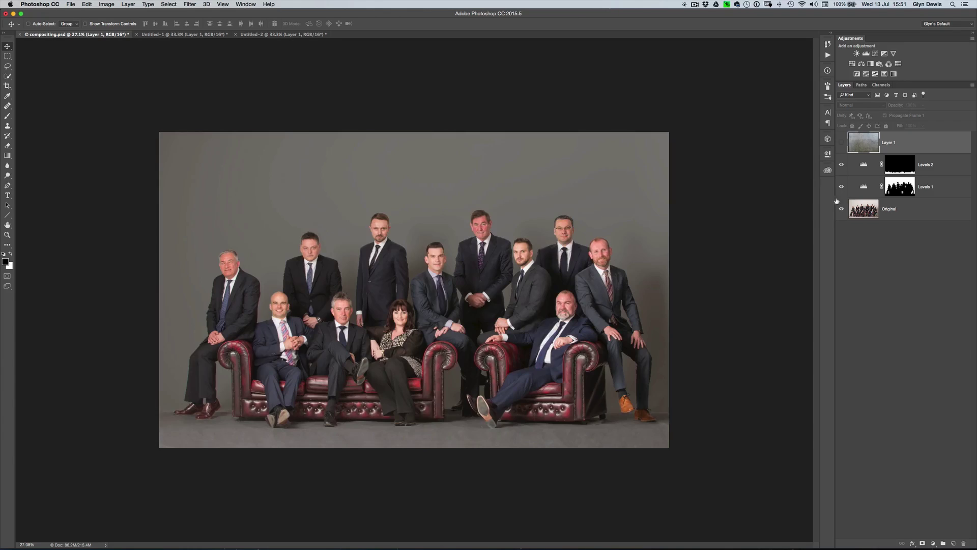
pyautogui.click(842, 144)
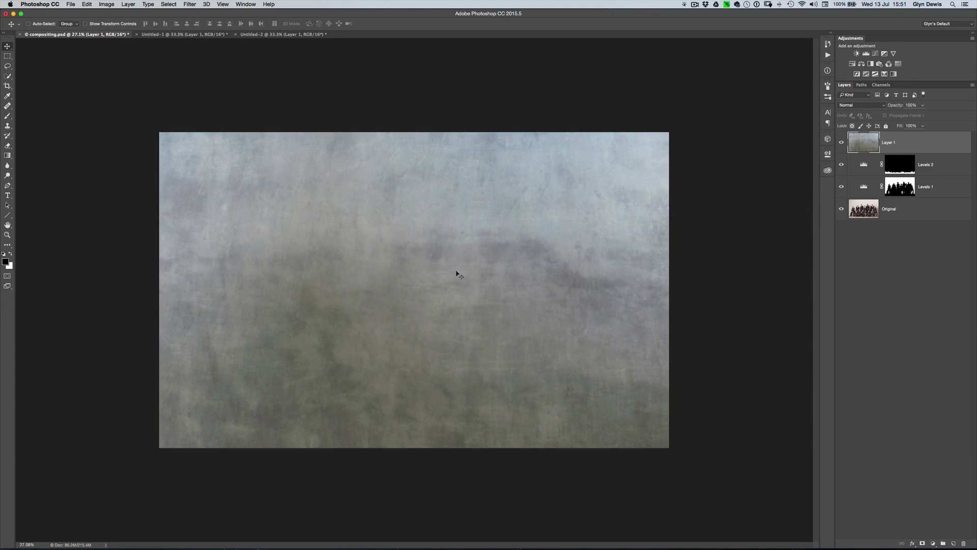
# Step: Desaturate the texture layer to remove its colour
pyautogui.moveTo(489, 294); pyautogui.dragTo(497, 295)
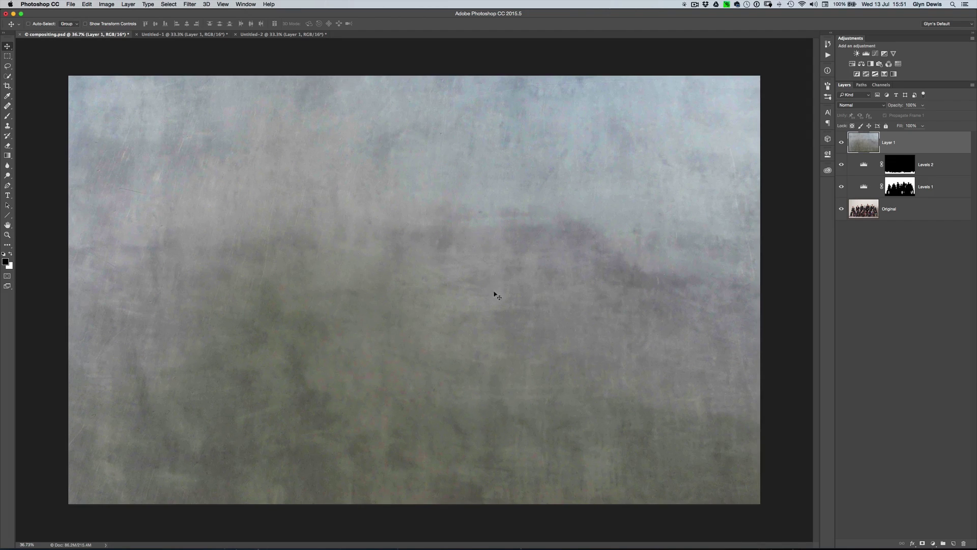
pyautogui.click(107, 5)
pyautogui.moveTo(135, 25)
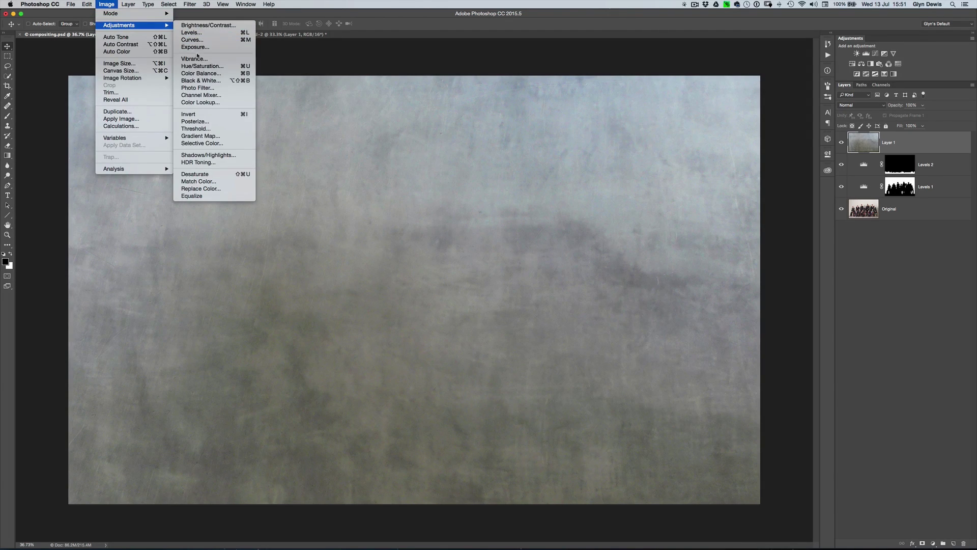
pyautogui.click(201, 175)
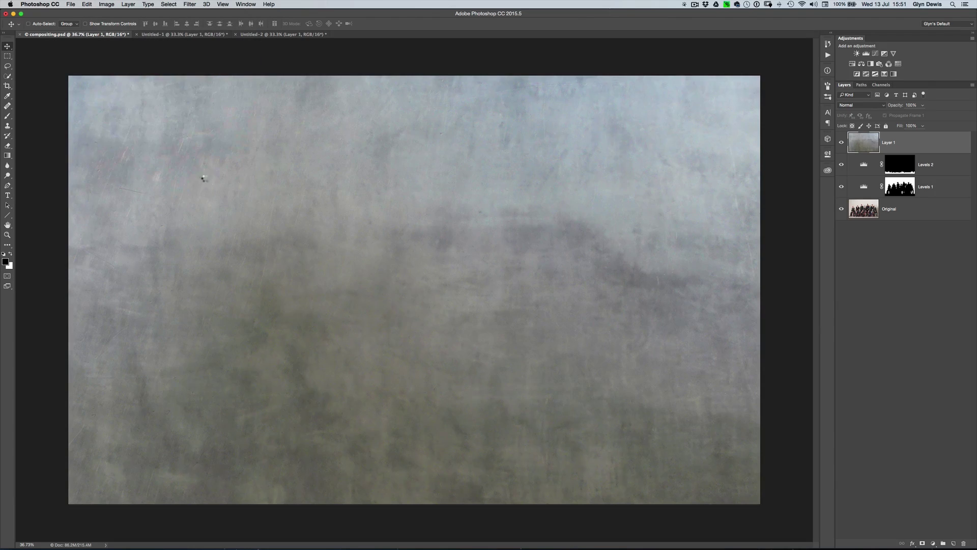
pyautogui.moveTo(518, 221); pyautogui.dragTo(468, 218)
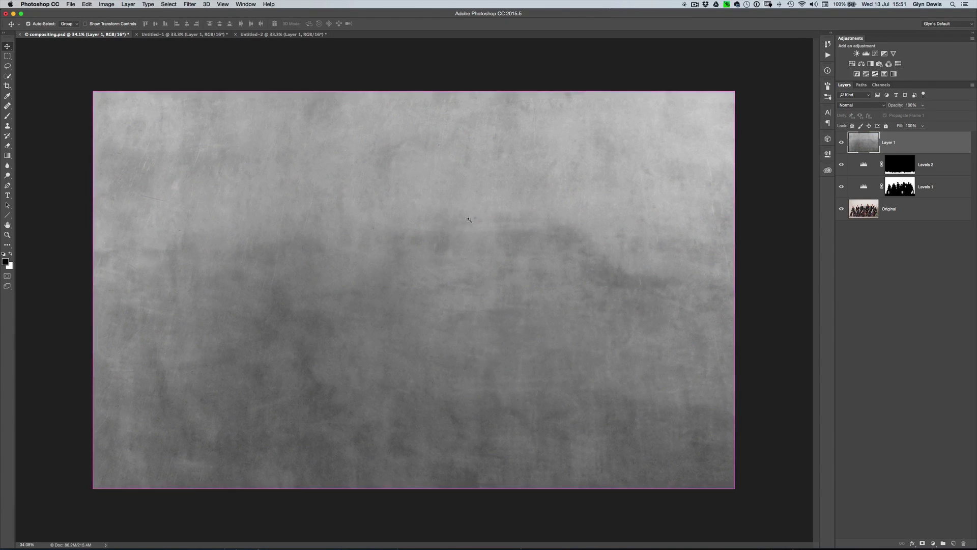
# Step: Set the texture layer's blend mode to Overlay and compare the photo with and without it
pyautogui.click(855, 106)
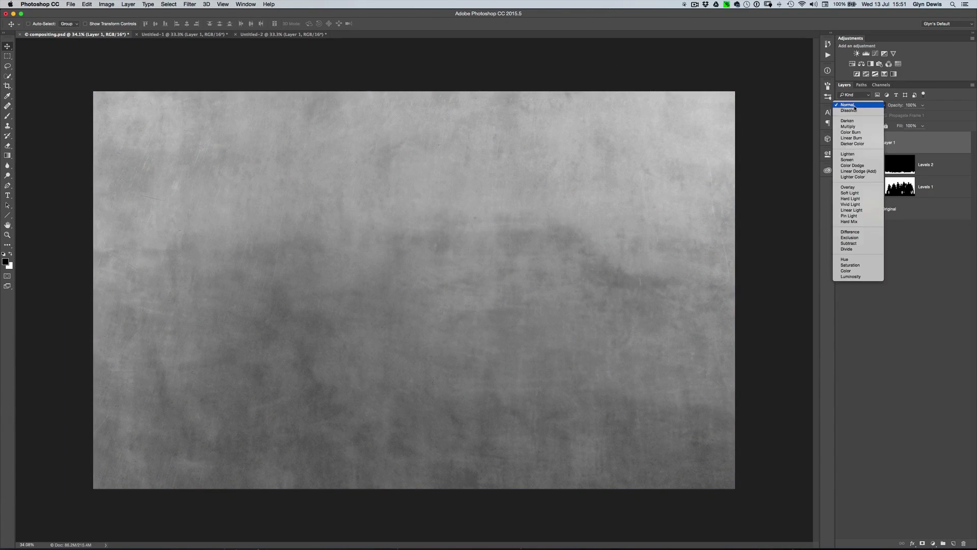
pyautogui.click(849, 187)
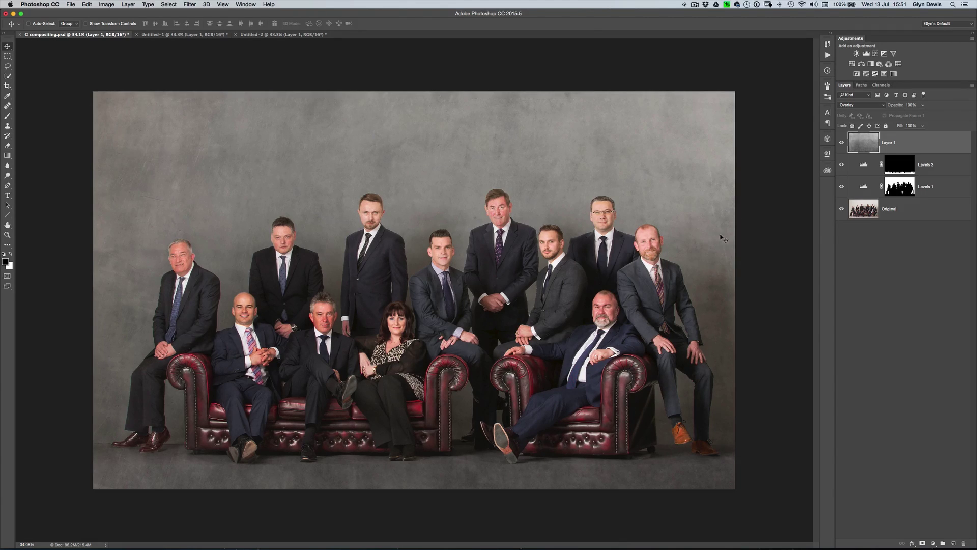
pyautogui.click(841, 142)
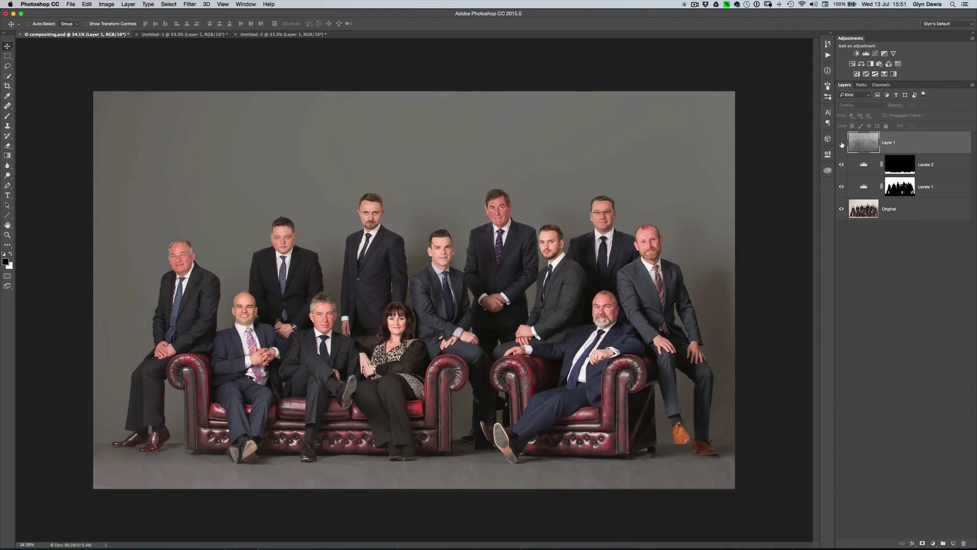
pyautogui.click(841, 142)
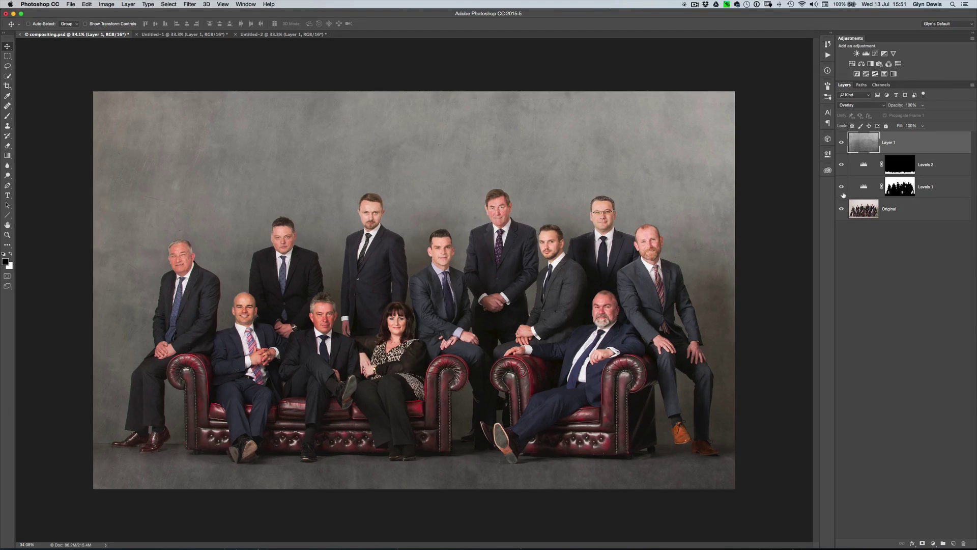
# Step: Load the saved Cut Out selection and add a layer mask that hides the texture from the group and floor, keeping it on the wall
pyautogui.click(169, 5)
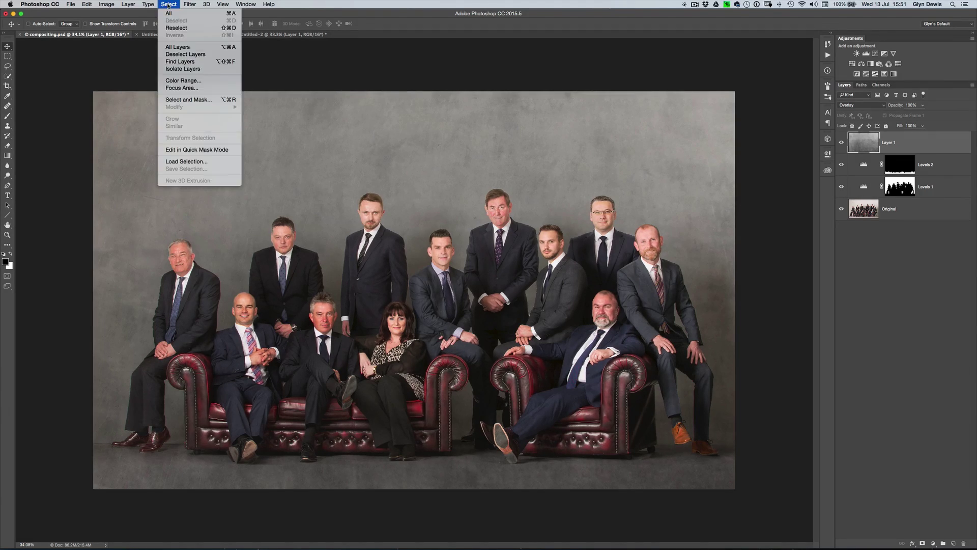
pyautogui.click(187, 161)
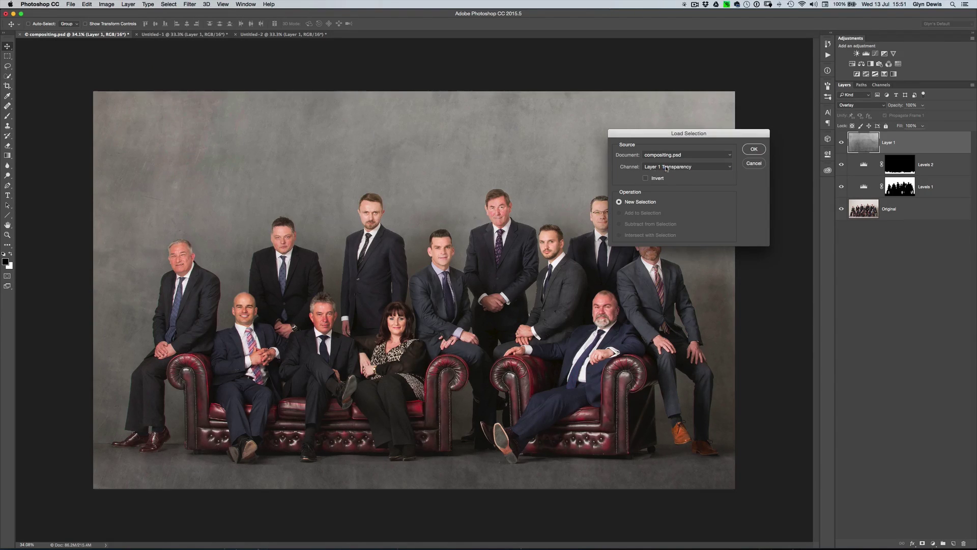
pyautogui.click(666, 167)
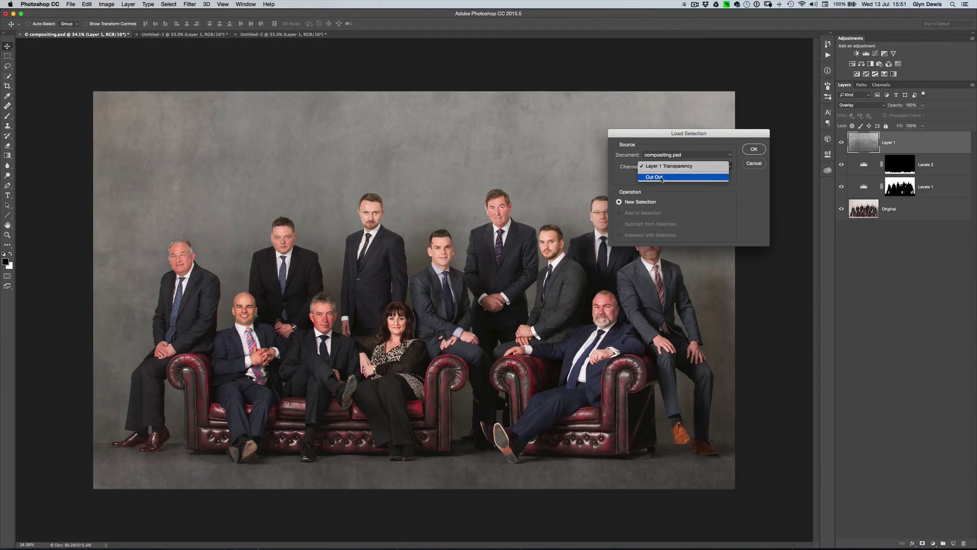
pyautogui.click(661, 177)
pyautogui.click(753, 150)
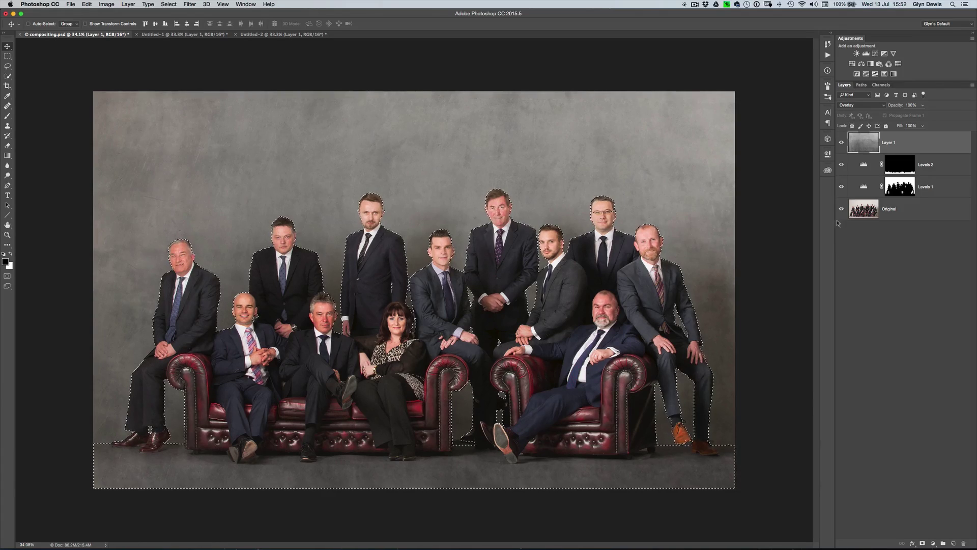
pyautogui.click(922, 544)
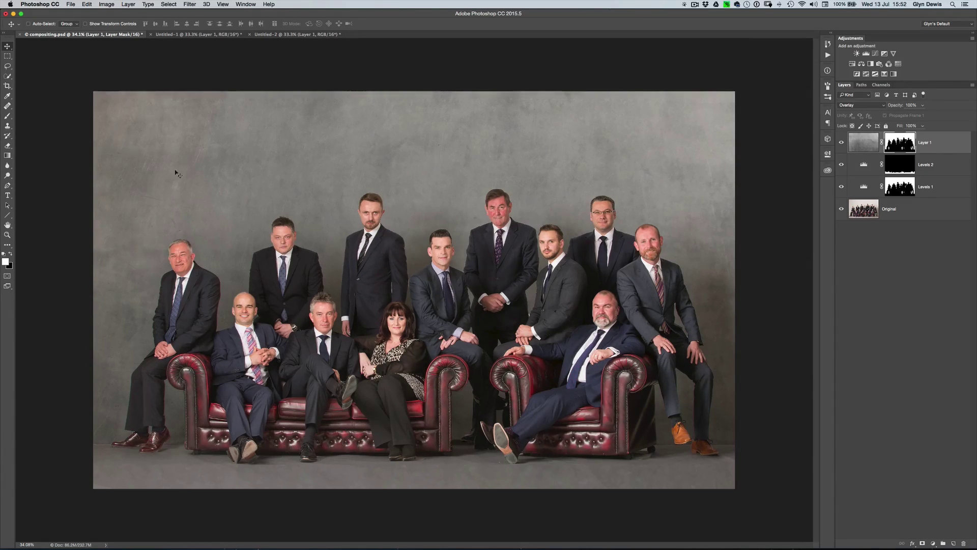
# Step: Copy the wooden floorboard texture from Untitled-2 into compositing.psd as a new layer covering the photo
pyautogui.press('h')
pyautogui.scroll(1, 129, 209)
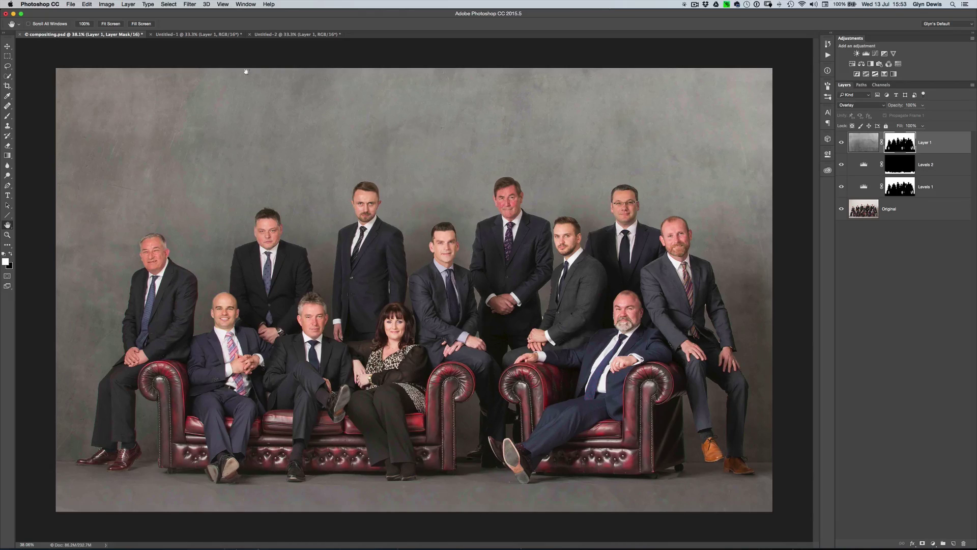
pyautogui.click(289, 35)
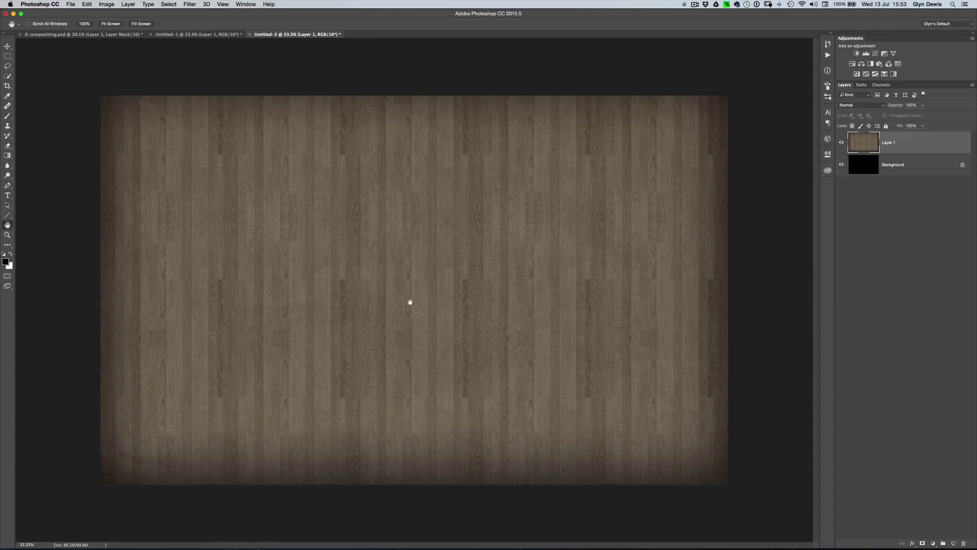
pyautogui.moveTo(422, 260)
pyautogui.mouseDown()
pyautogui.moveTo(436, 273)
pyautogui.moveTo(421, 261)
pyautogui.mouseUp()
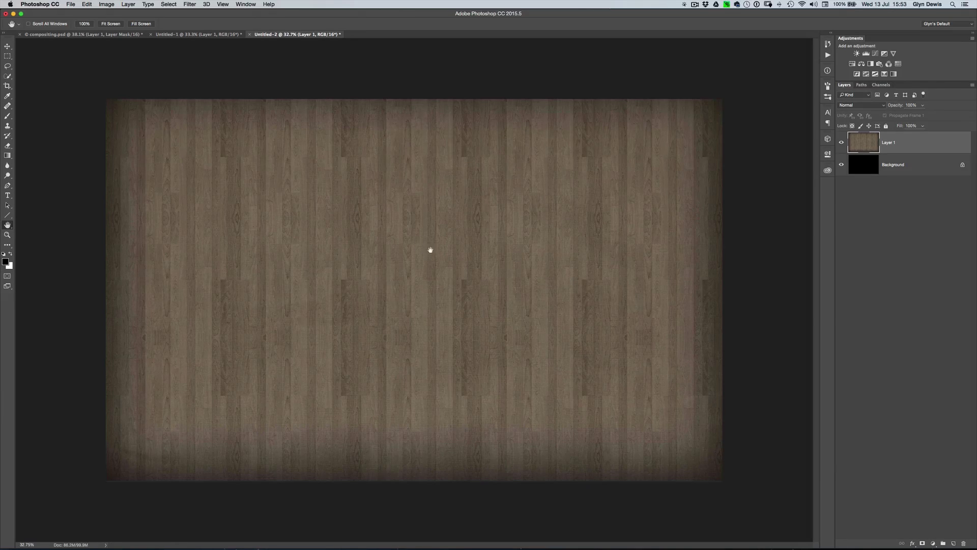
pyautogui.press('v')
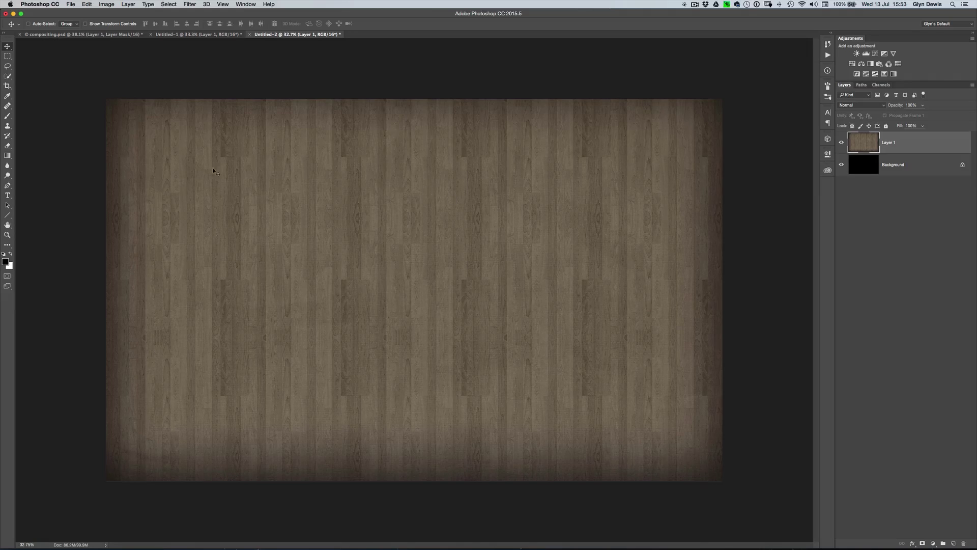
pyautogui.moveTo(414, 247)
pyautogui.mouseDown()
pyautogui.moveTo(92, 35)
pyautogui.moveTo(442, 279)
pyautogui.moveTo(410, 255)
pyautogui.mouseUp()
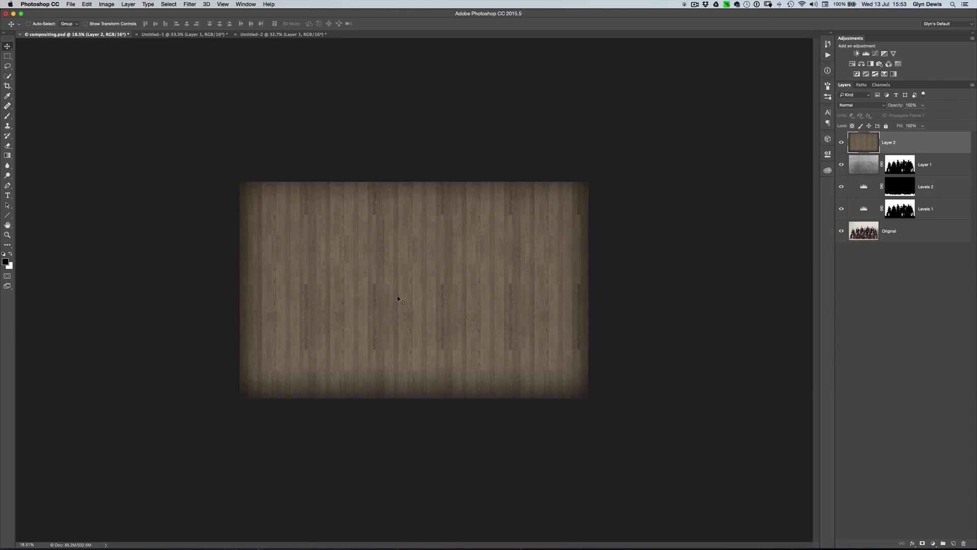
# Step: Move the floorboard layer straight down until its upper edge lines up with where the wall meets the floor
pyautogui.moveTo(417, 215); pyautogui.dragTo(407, 411)
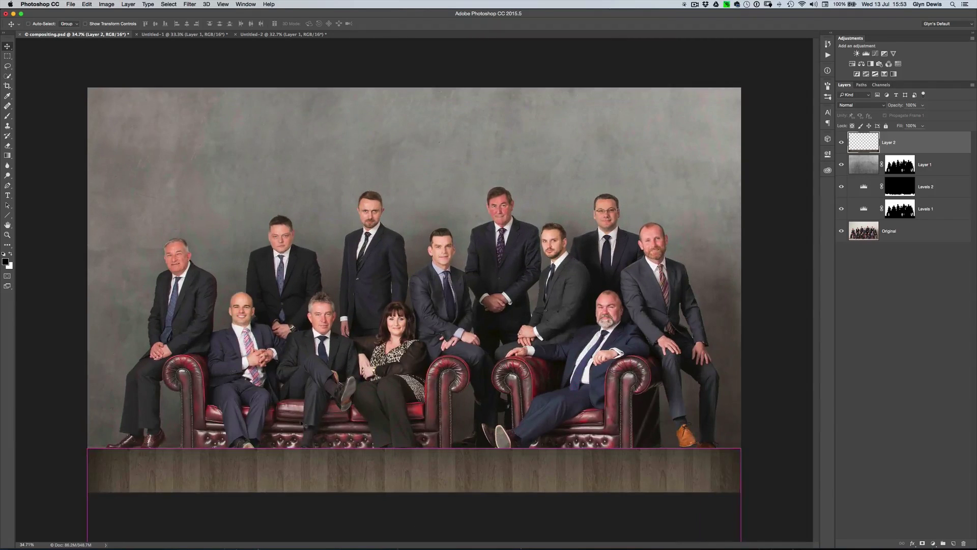
pyautogui.moveTo(164, 465); pyautogui.dragTo(164, 468)
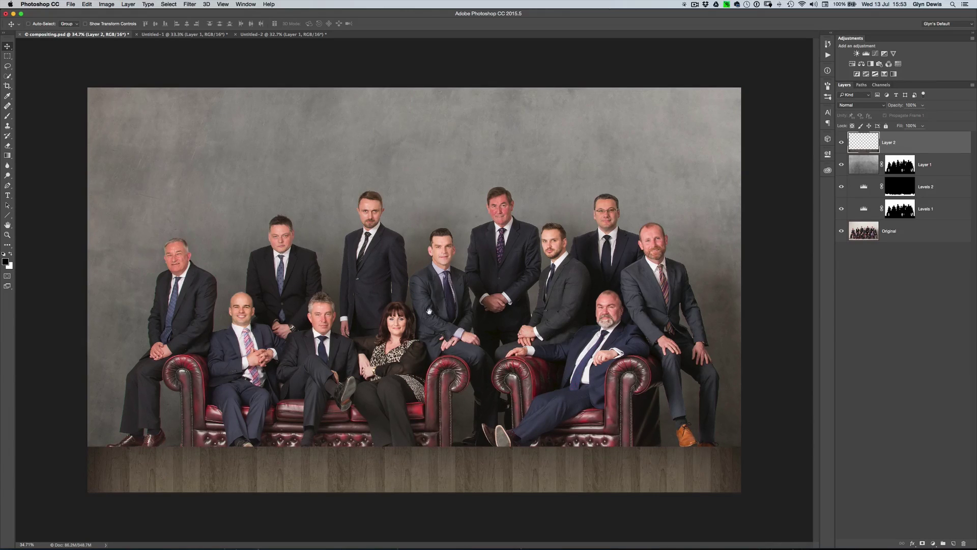
pyautogui.moveTo(430, 311); pyautogui.dragTo(417, 339)
# Step: Transform the floorboard layer with Perspective, spreading its lower corners far outwards so the boards fan towards the viewer
pyautogui.scroll(-2, 417, 340)
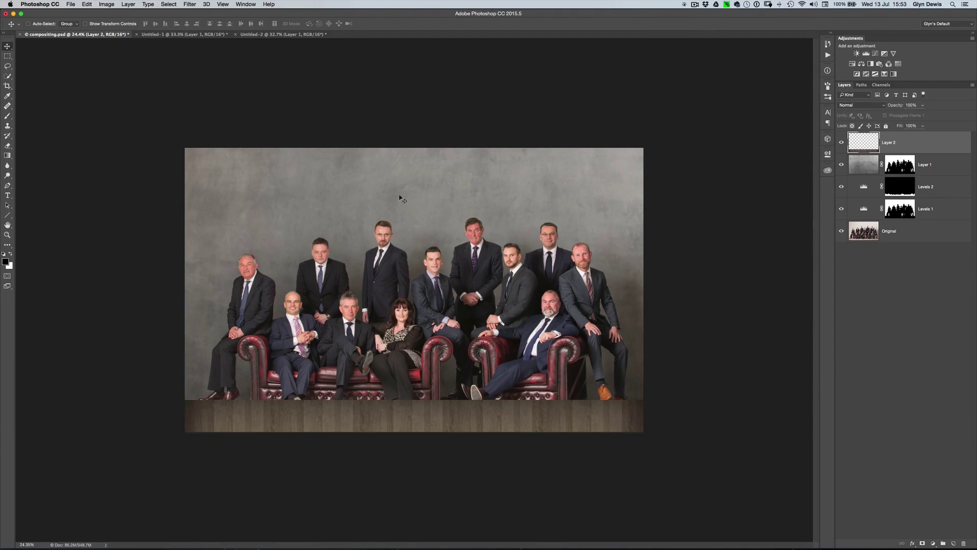
pyautogui.hotkey('ctrl', 't')
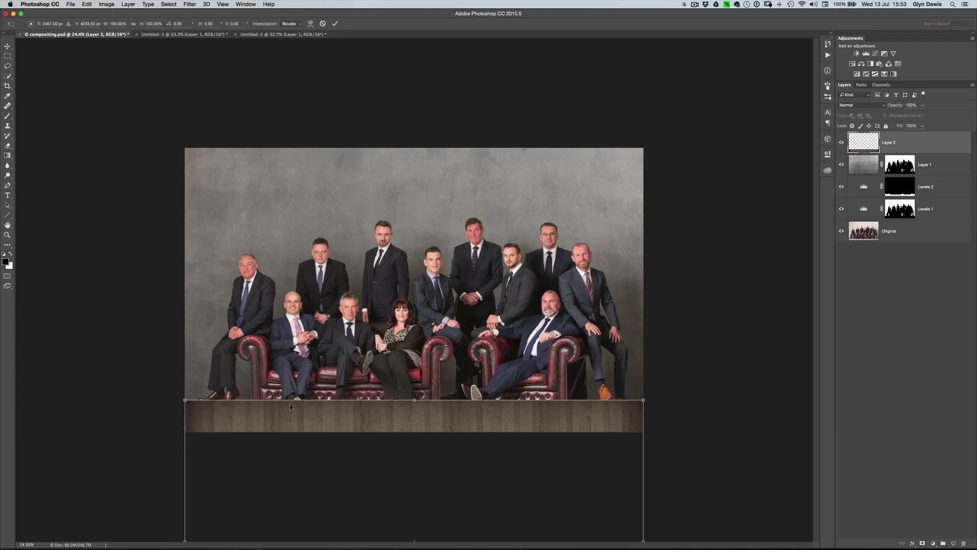
pyautogui.rightClick(436, 412)
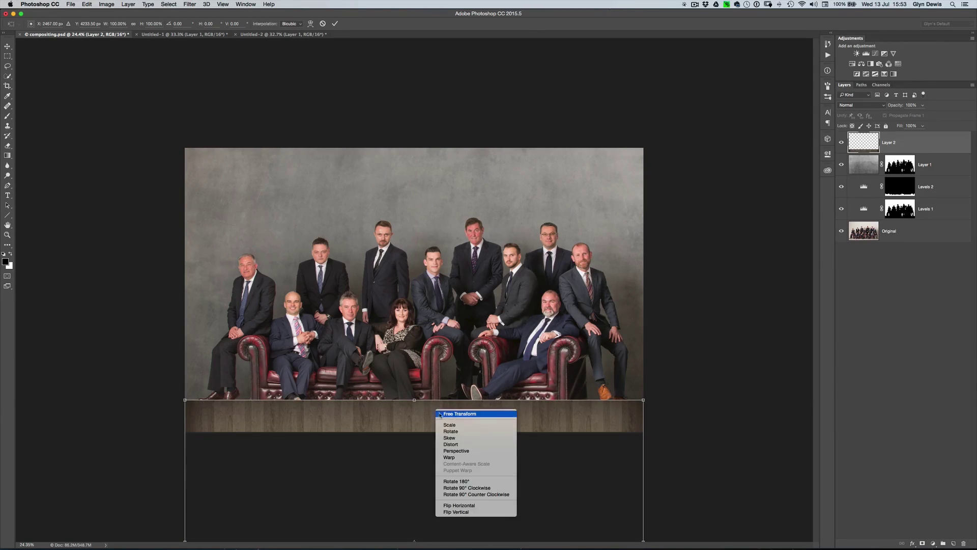
pyautogui.click(452, 451)
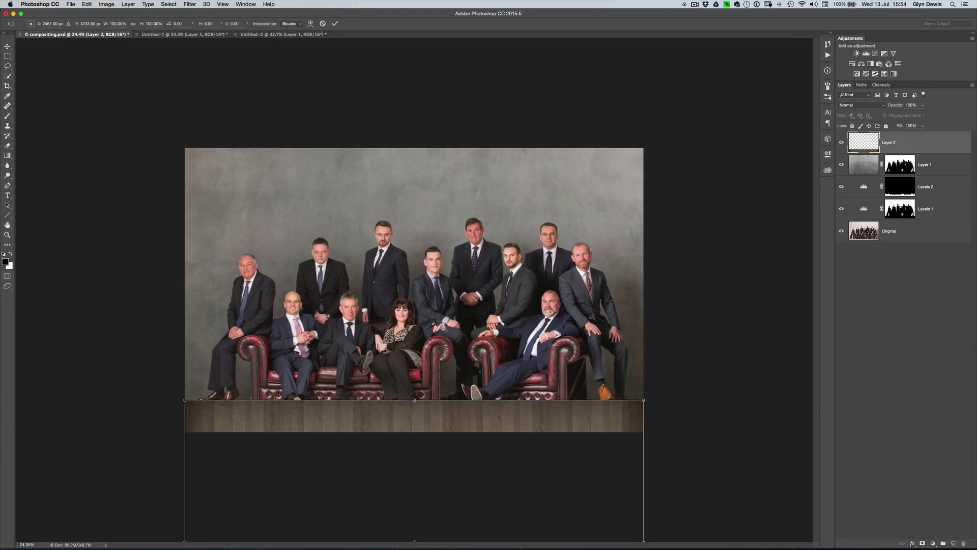
pyautogui.scroll(-5, 423, 353)
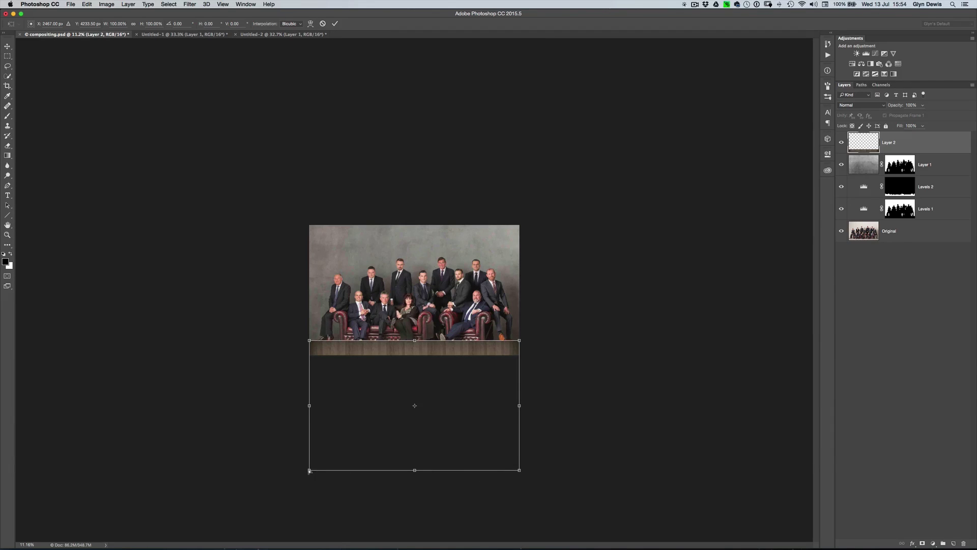
pyautogui.moveTo(308, 472); pyautogui.dragTo(22, 448)
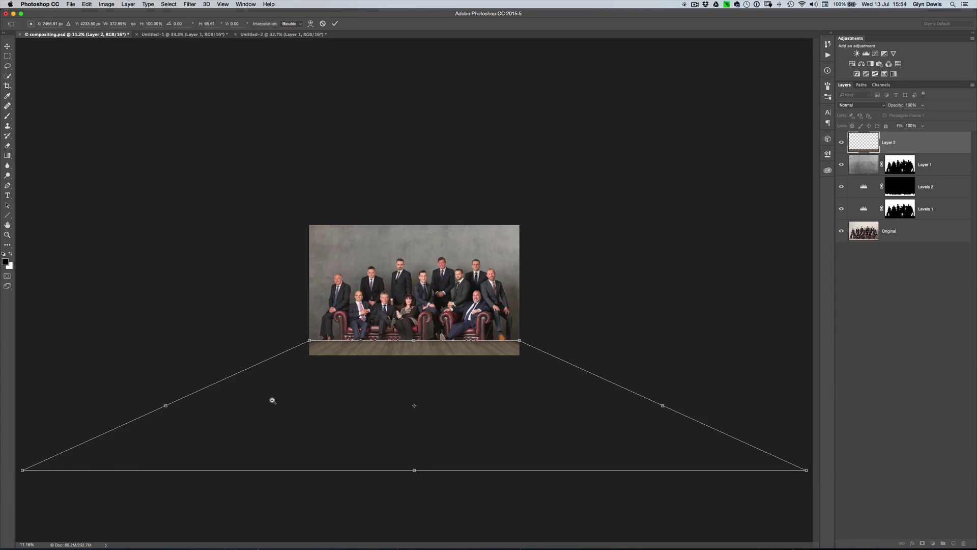
pyautogui.scroll(-1, 227, 416)
pyautogui.moveTo(48, 458); pyautogui.dragTo(28, 458)
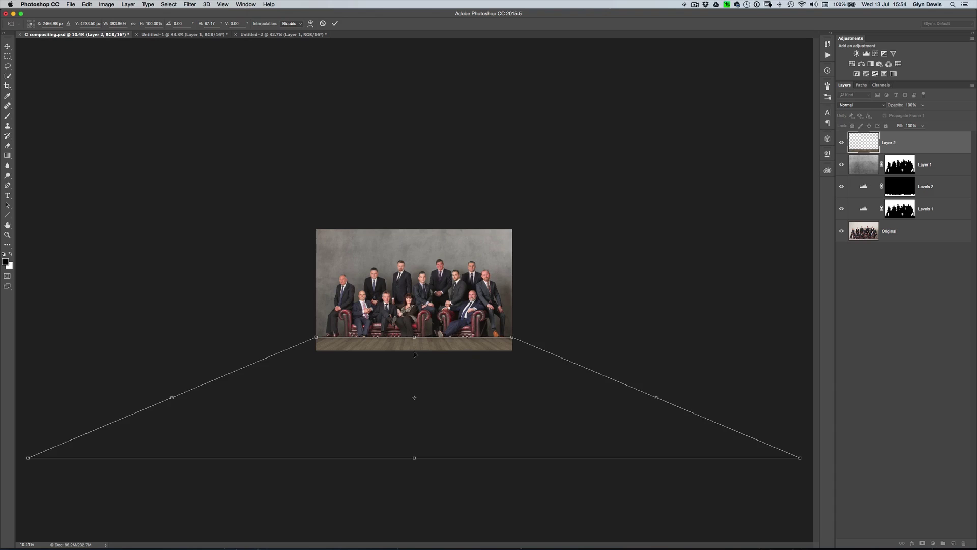
# Step: Scale the floorboards vertically until their lower edge sits just below the photo's bottom edge, and apply the transform
pyautogui.rightClick(443, 345)
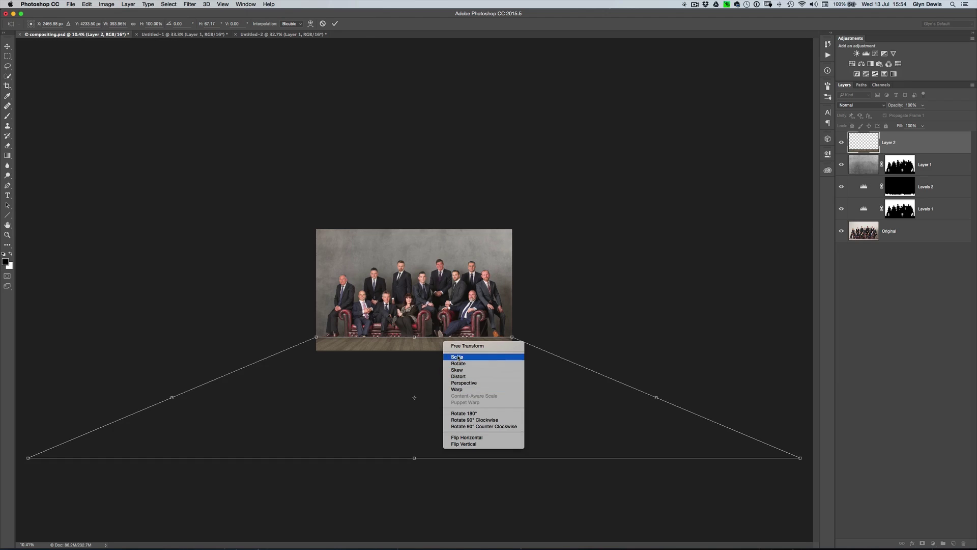
pyautogui.click(457, 357)
pyautogui.moveTo(415, 457); pyautogui.dragTo(411, 355)
pyautogui.press('super+equal')
pyautogui.press('super+equal')
pyautogui.press('super+equal')
pyautogui.press('super+equal')
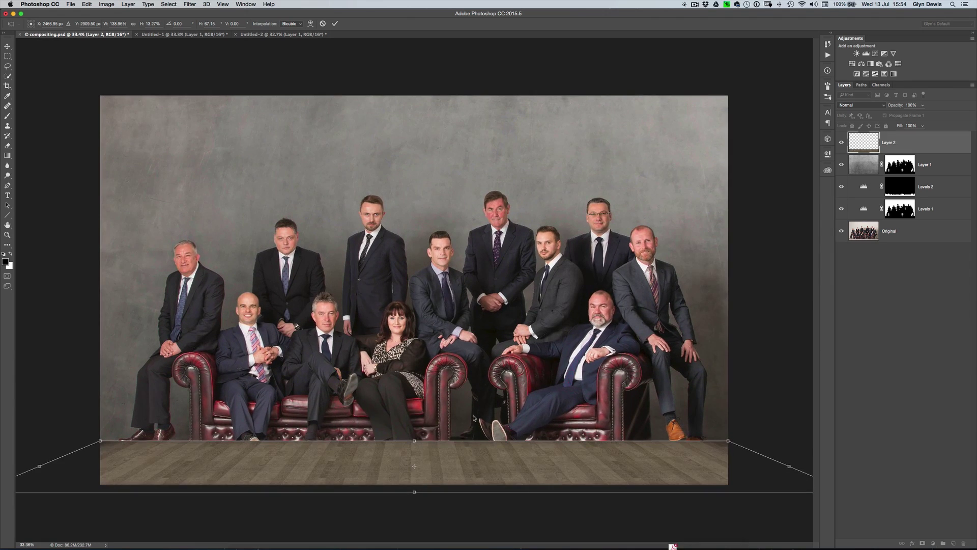
pyautogui.press('Return')
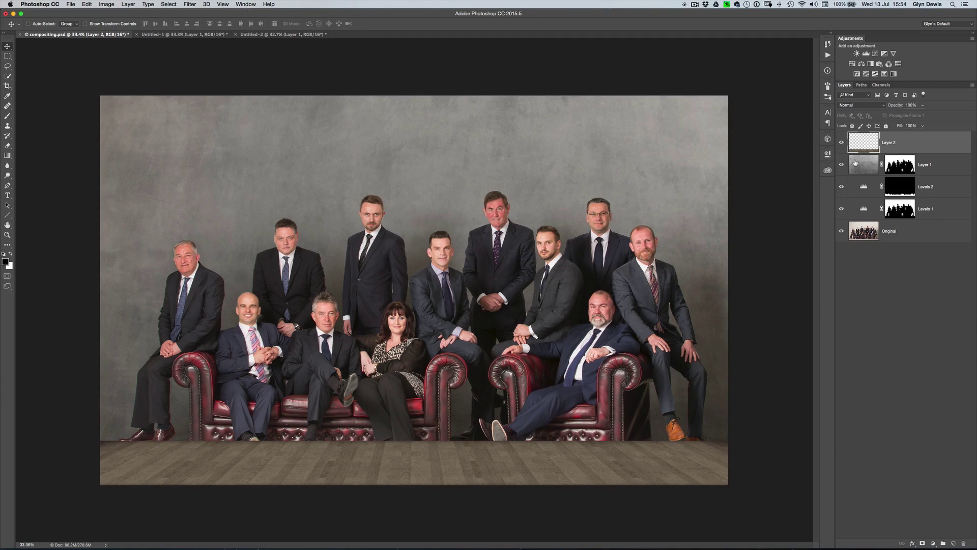
# Step: Set the floorboard layer's blend mode to Overlay and inspect how the boards blend around the shoes and sofas
pyautogui.click(856, 107)
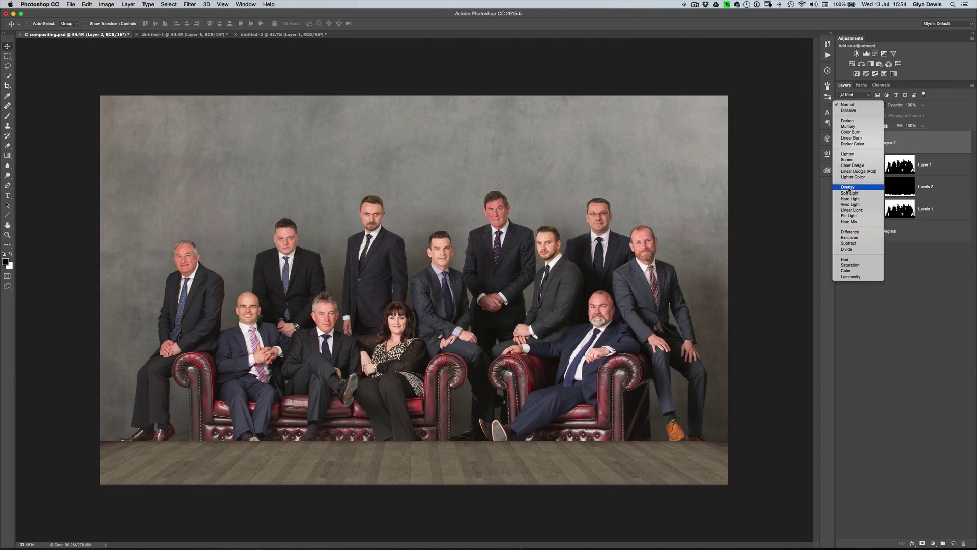
pyautogui.click(849, 188)
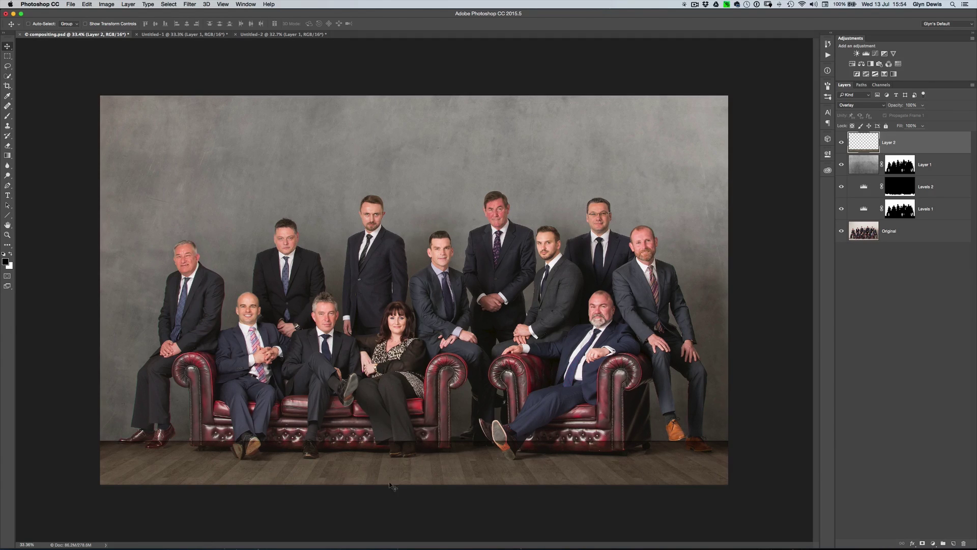
pyautogui.scroll(5, 398, 474)
pyautogui.moveTo(400, 482); pyautogui.dragTo(466, 394)
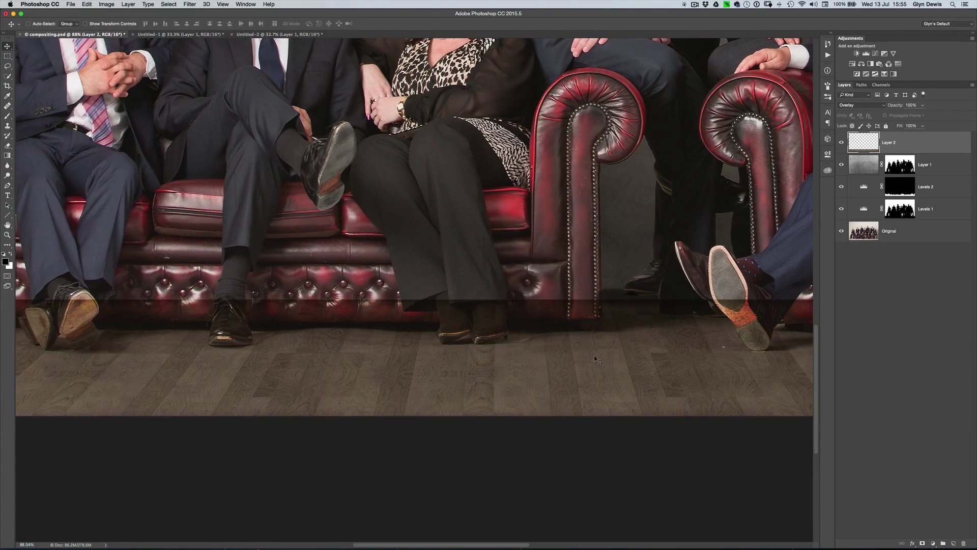
pyautogui.hscroll(15, 596, 358)
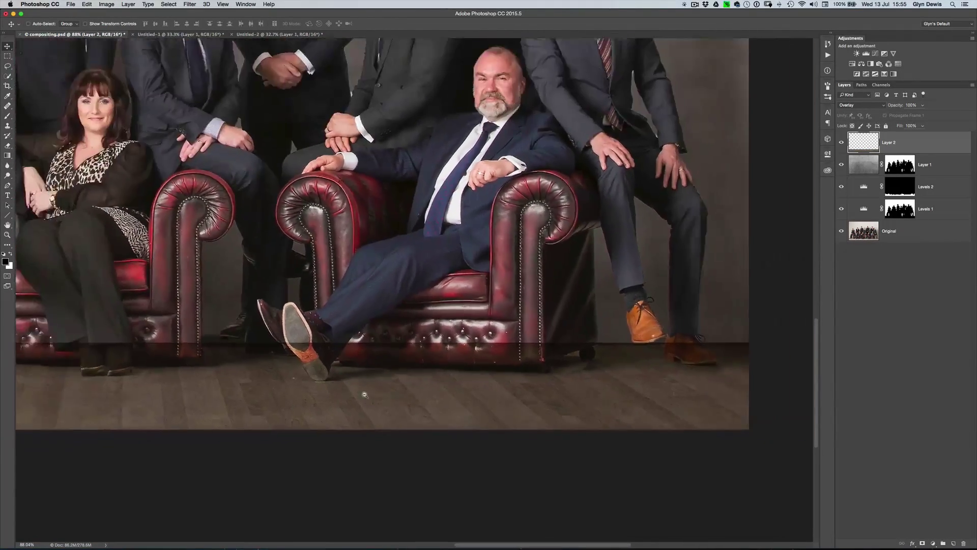
pyautogui.scroll(-4, 365, 394)
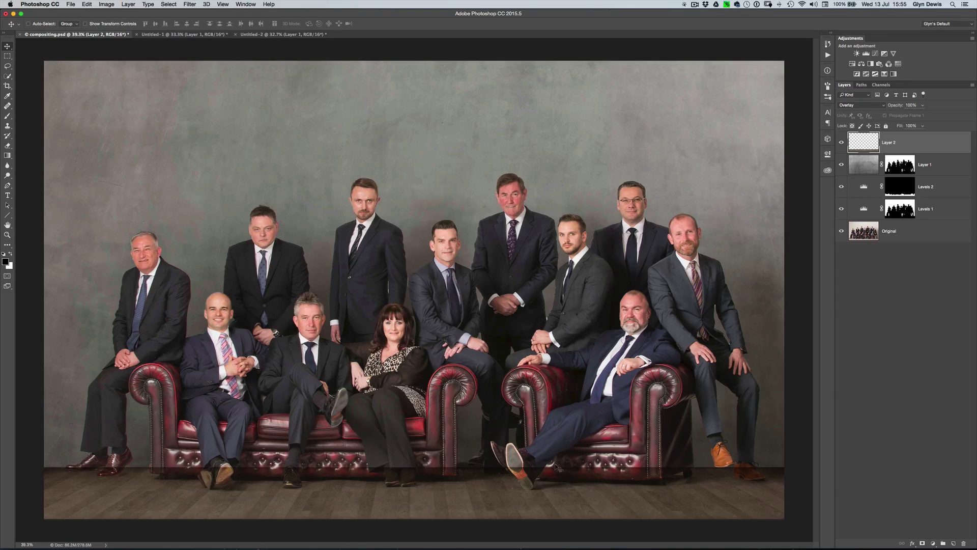
# Step: Add a layer mask to the floorboard layer and paint black over the shoes and sofa bases to remove the texture there
pyautogui.click(922, 543)
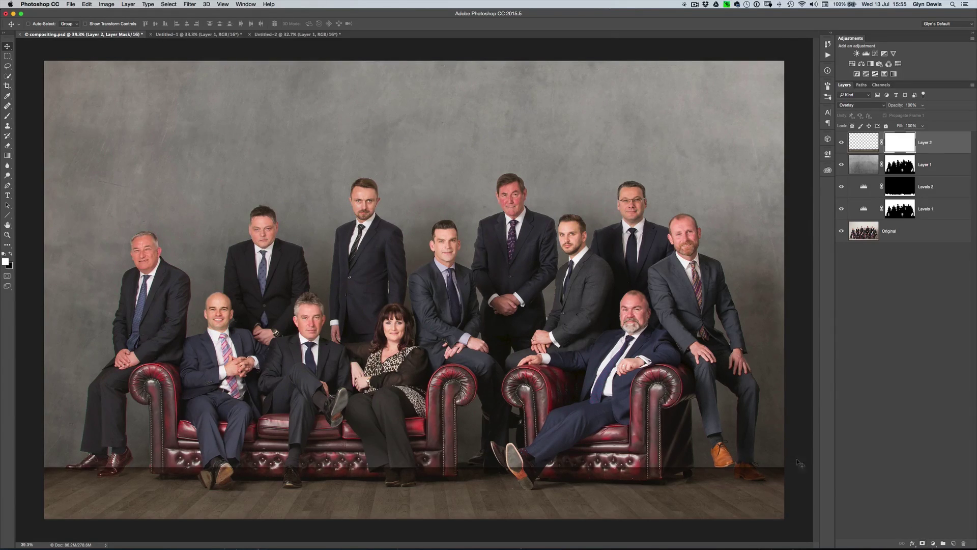
pyautogui.press('b')
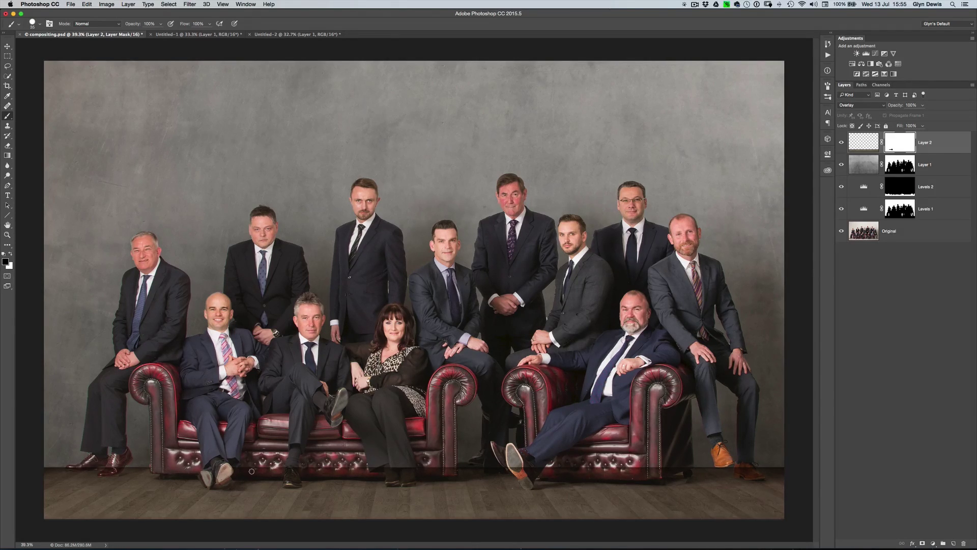
pyautogui.press(']')
pyautogui.press(']')
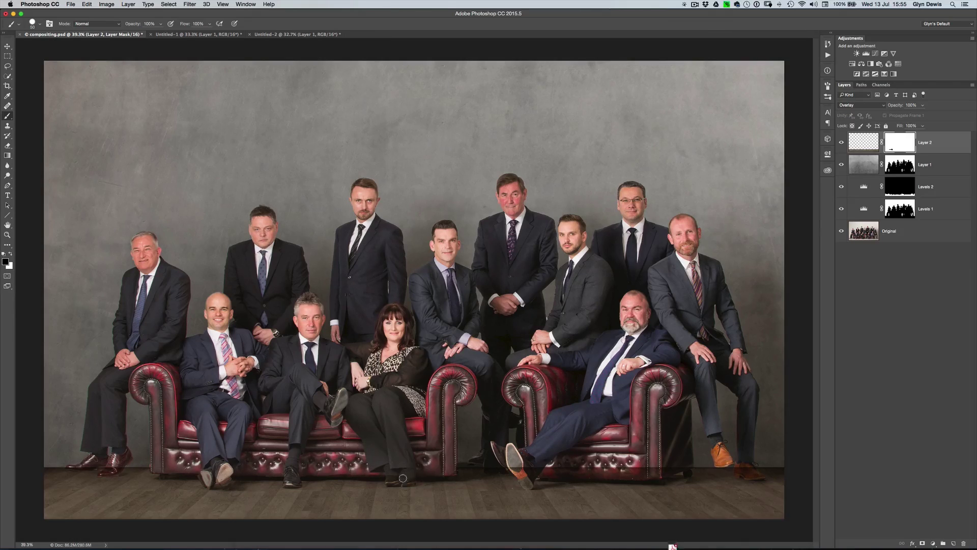
pyautogui.moveTo(403, 478)
pyautogui.mouseDown()
pyautogui.moveTo(462, 460)
pyautogui.moveTo(471, 476)
pyautogui.moveTo(522, 467)
pyautogui.moveTo(528, 483)
pyautogui.moveTo(538, 463)
pyautogui.moveTo(554, 472)
pyautogui.moveTo(541, 471)
pyautogui.moveTo(596, 469)
pyautogui.moveTo(569, 475)
pyautogui.moveTo(676, 467)
pyautogui.mouseUp()
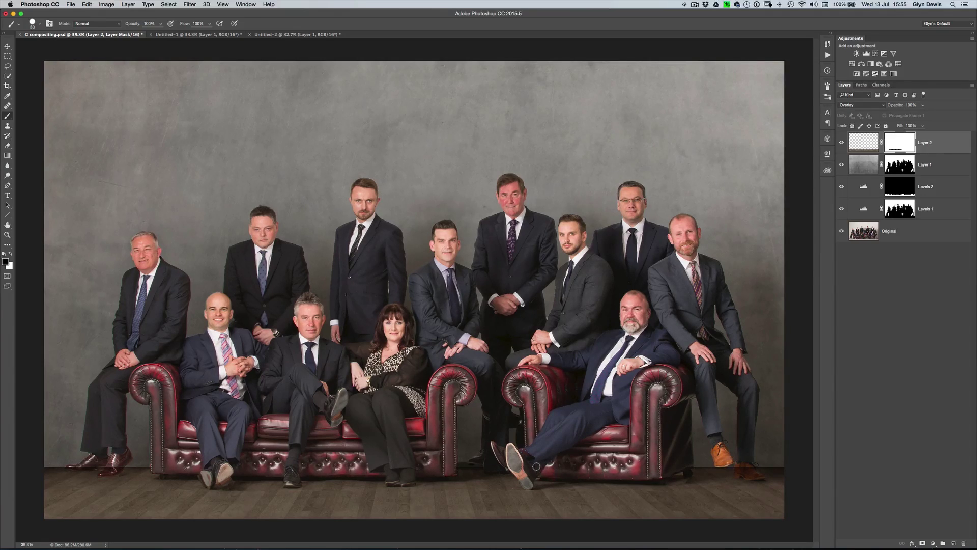
pyautogui.press('[')
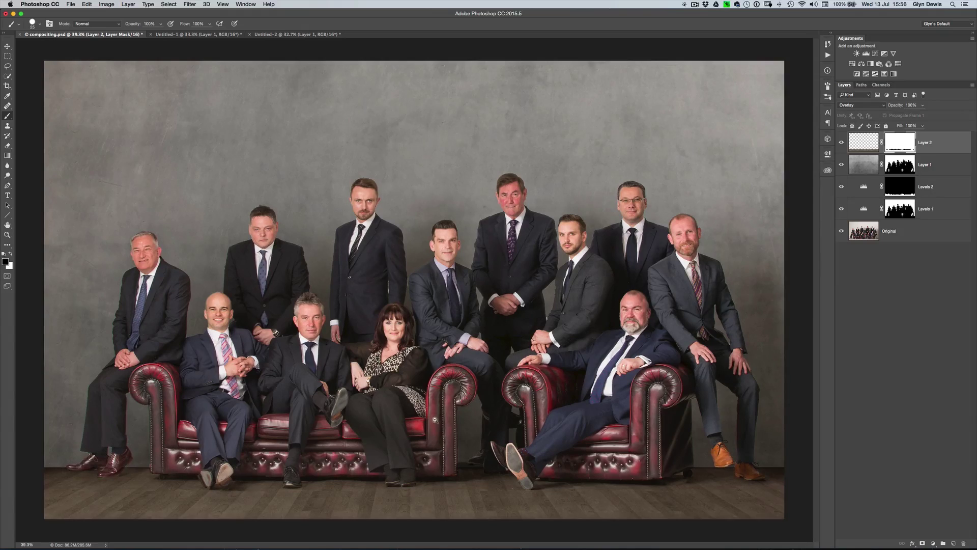
# Step: Compare the composite with the Original layer alone, and restore the visibility of all layers
pyautogui.scroll(-3, 440, 428)
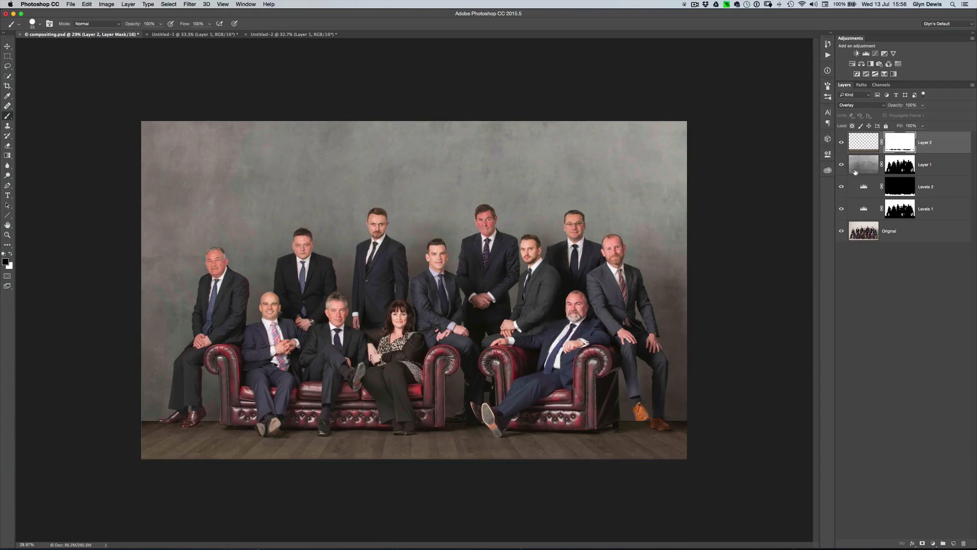
pyautogui.keyDown('alt'); pyautogui.click(841, 232); pyautogui.keyUp('alt')
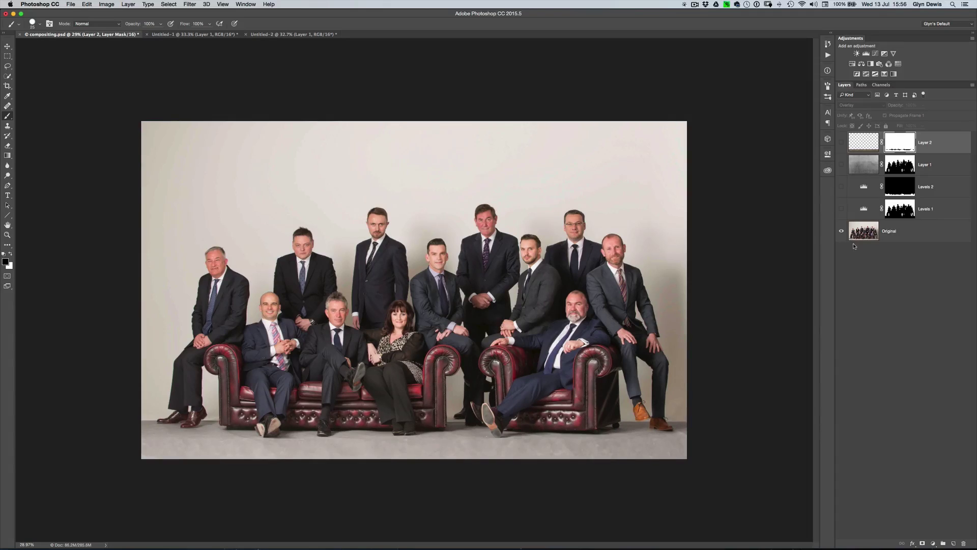
pyautogui.keyDown('alt'); pyautogui.click(842, 237); pyautogui.keyUp('alt')
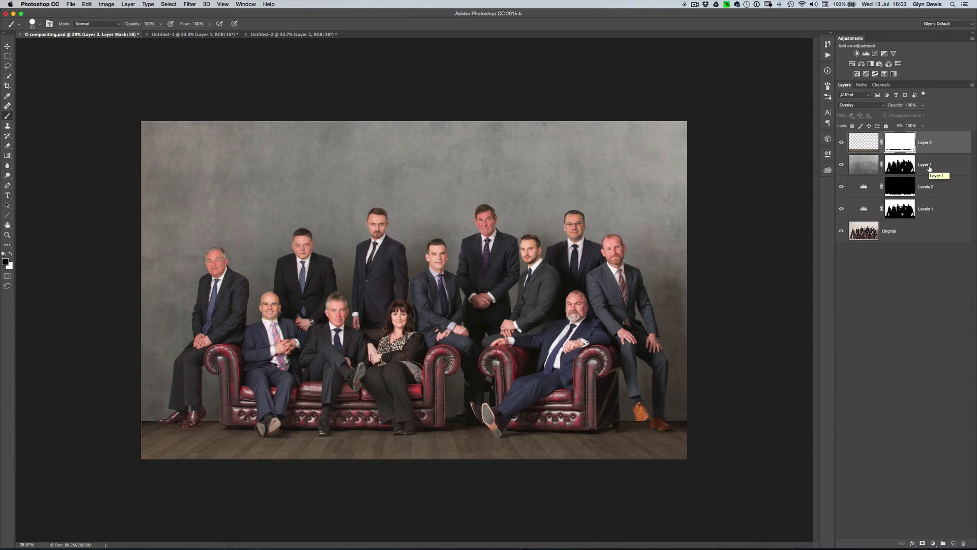
# Step: Stamp all visible layers into a new top layer named "merged" and convert it for smart filters
pyautogui.press('alt+shift+super+e')
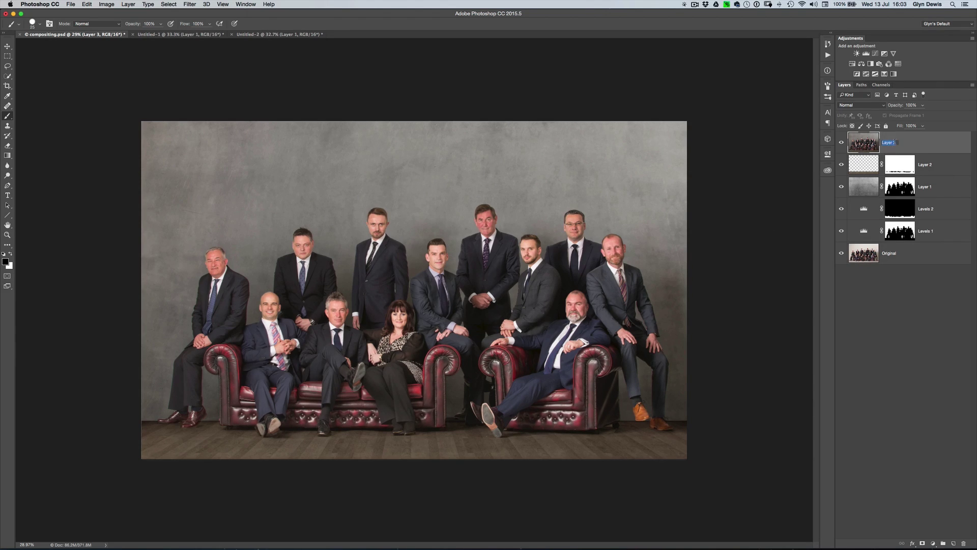
pyautogui.write('merged')
pyautogui.press('Return')
pyautogui.scroll(3, 433, 292)
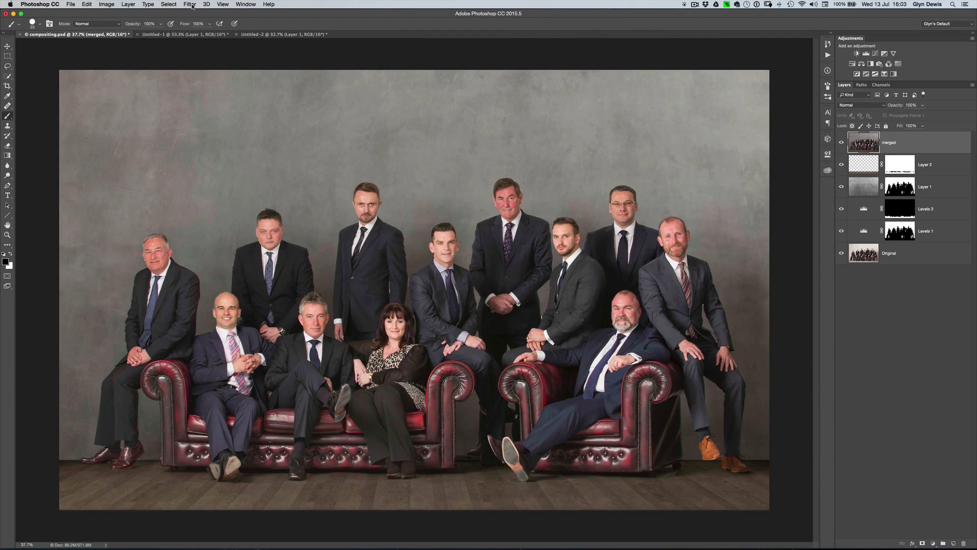
pyautogui.click(192, 4)
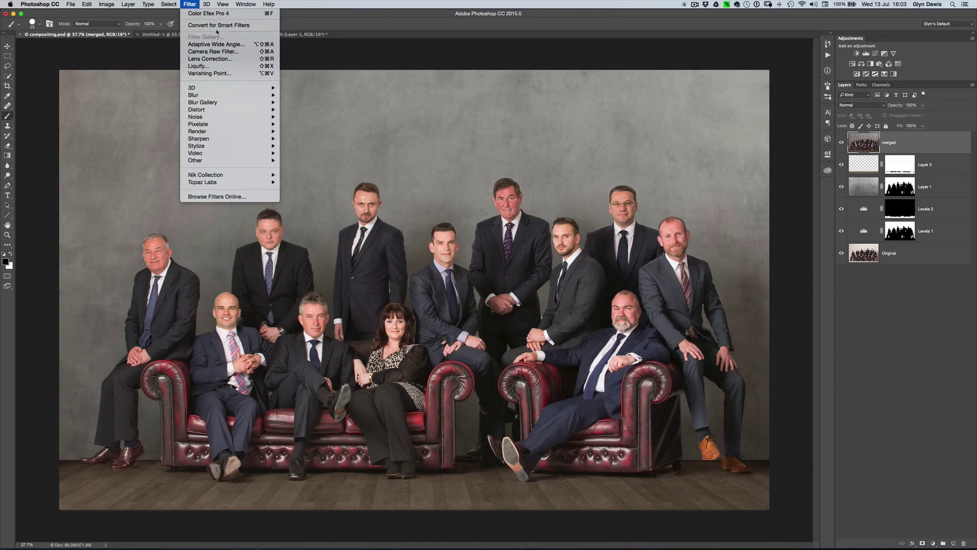
pyautogui.click(216, 29)
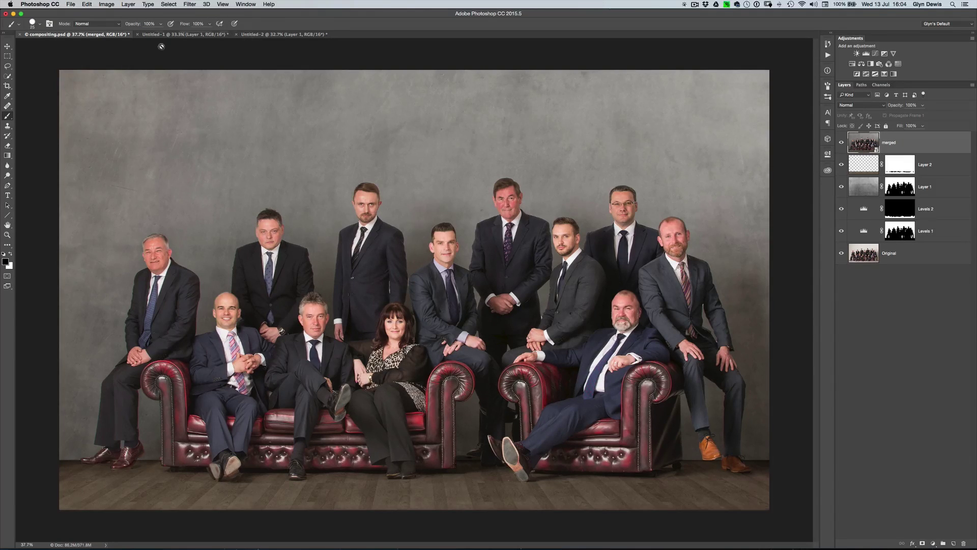
# Step: Open the merged layer in the Camera Raw filter and add a graduated filter rising from just below the photo to the wall-floor line
pyautogui.click(190, 4)
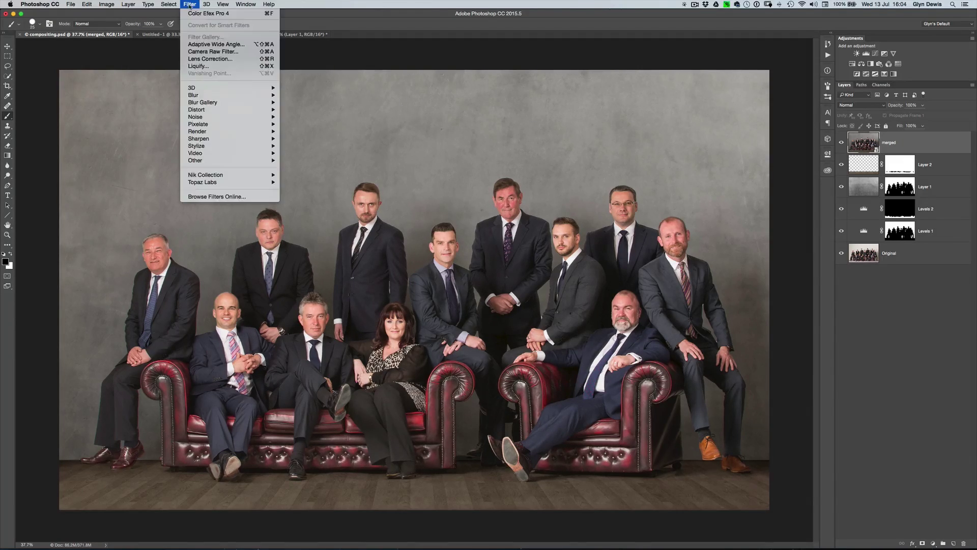
pyautogui.click(209, 52)
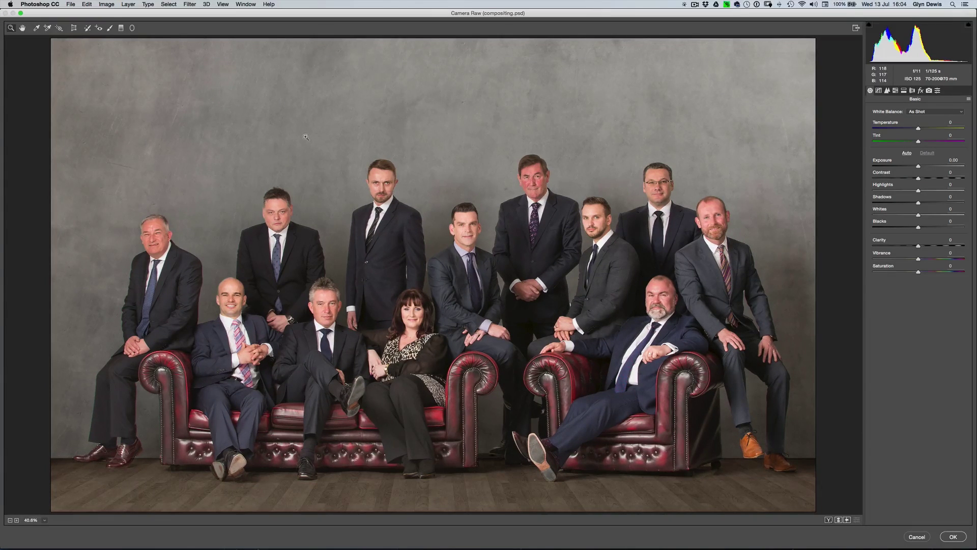
pyautogui.press('alt')
pyautogui.keyDown('alt'); pyautogui.click(470, 288); pyautogui.keyUp('alt')
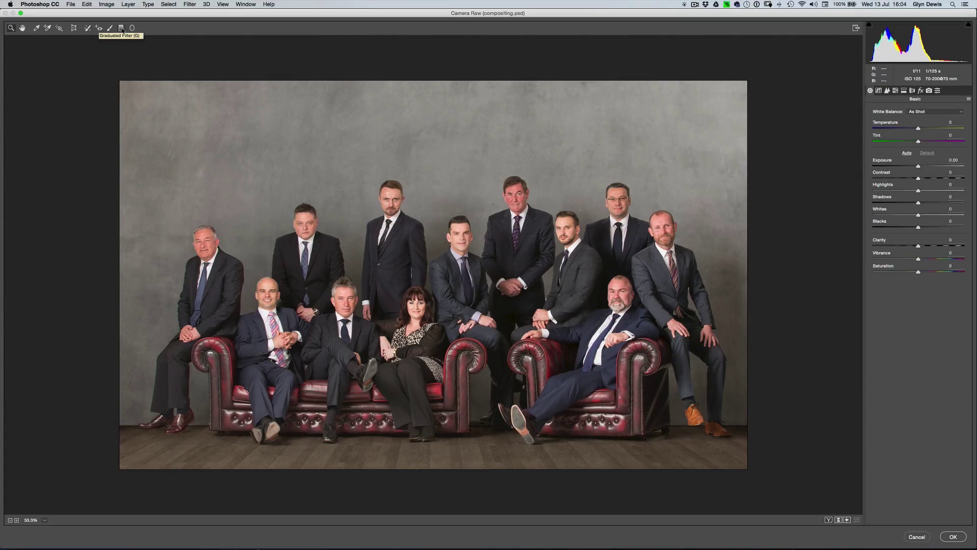
pyautogui.click(122, 29)
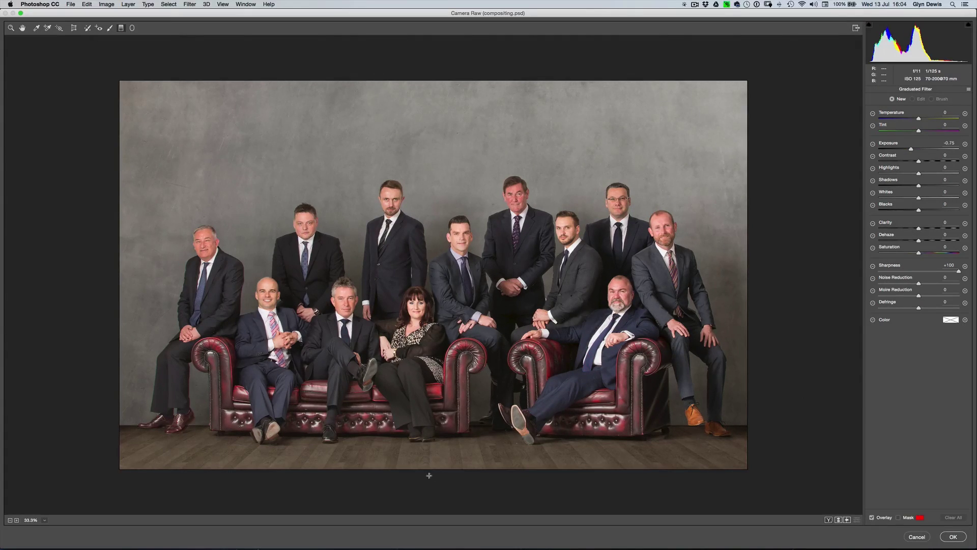
pyautogui.moveTo(420, 479); pyautogui.dragTo(419, 419)
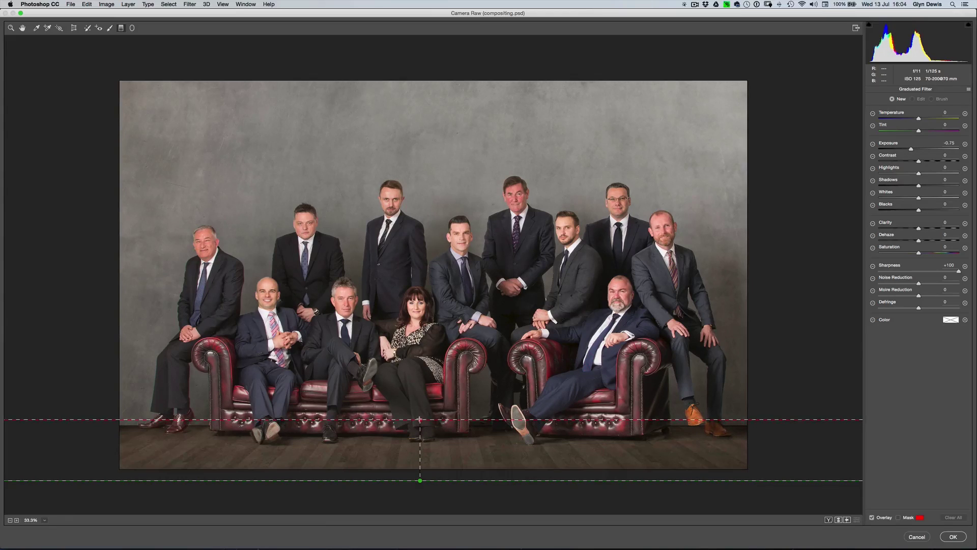
pyautogui.moveTo(420, 481); pyautogui.dragTo(421, 474)
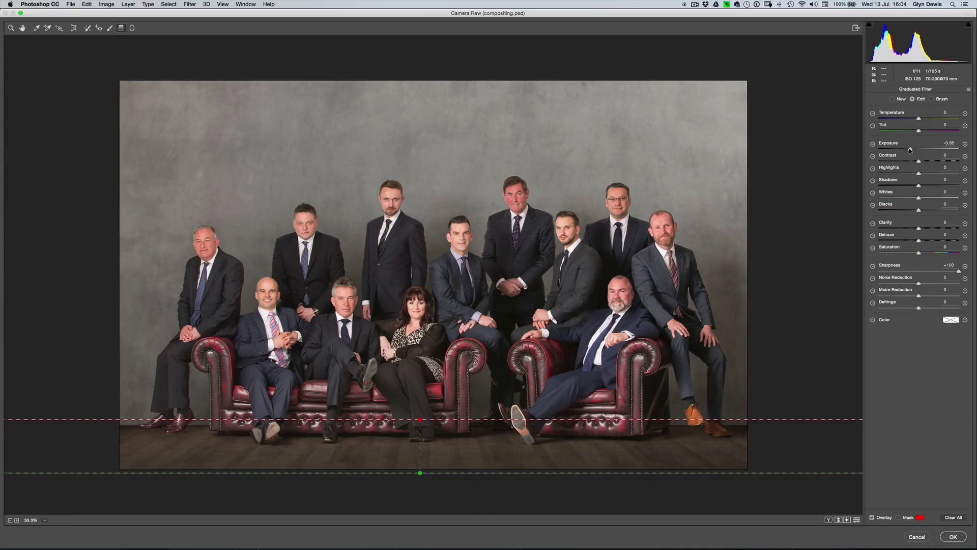
# Step: Set the floor's graduated filter to Exposure -1.00 and Clarity +85
pyautogui.moveTo(911, 150); pyautogui.dragTo(909, 150)
pyautogui.click(909, 150)
pyautogui.moveTo(929, 232); pyautogui.dragTo(945, 229)
pyautogui.moveTo(946, 230); pyautogui.dragTo(948, 230)
# Step: Add a new graduated filter with Clarity reset to 0, running from above the photo down to the heads of the standing men
pyautogui.click(893, 99)
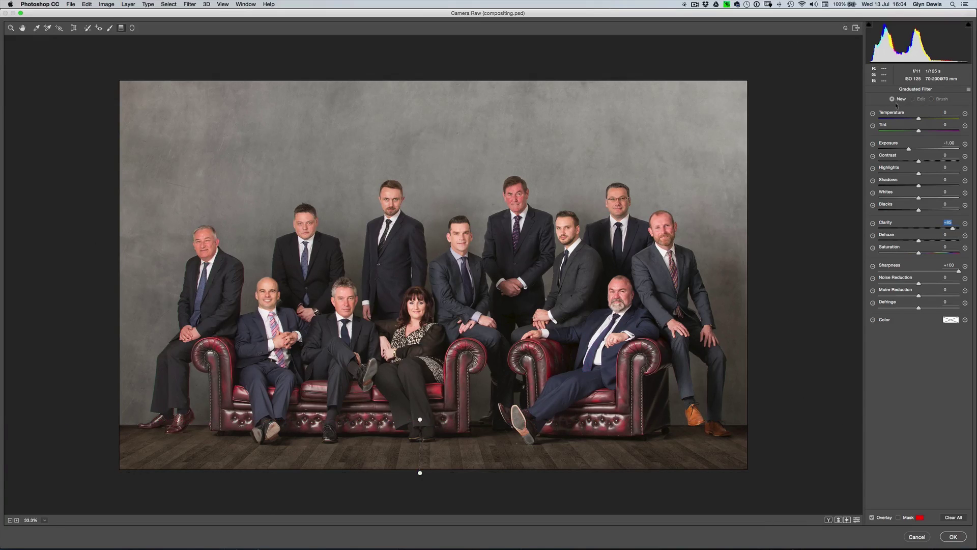
pyautogui.doubleClick(953, 228)
pyautogui.moveTo(433, 61); pyautogui.dragTo(425, 196)
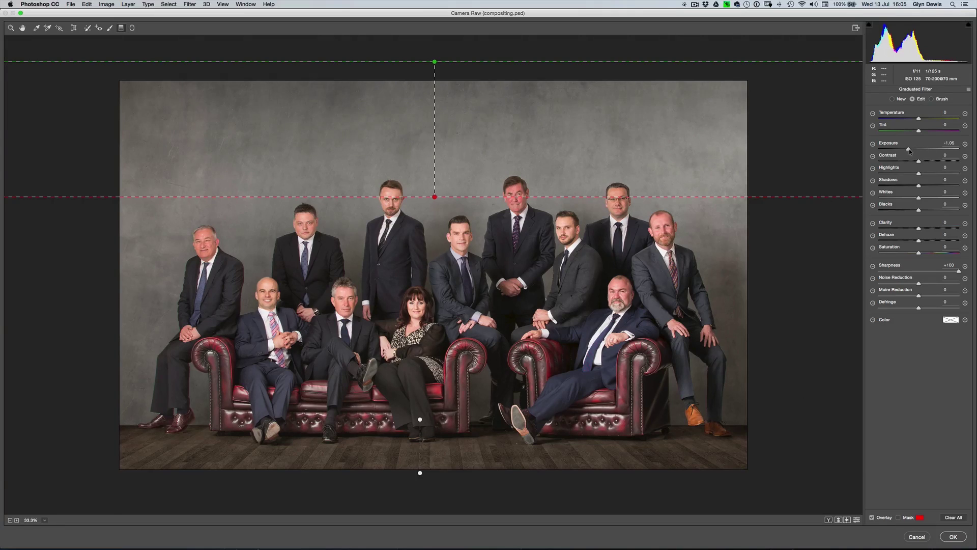
# Step: Set the wall's graduated filter to Exposure -1.65 and add another from well outside the photo's left edge to the leftmost man's face
pyautogui.moveTo(909, 151); pyautogui.dragTo(903, 150)
pyautogui.click(894, 99)
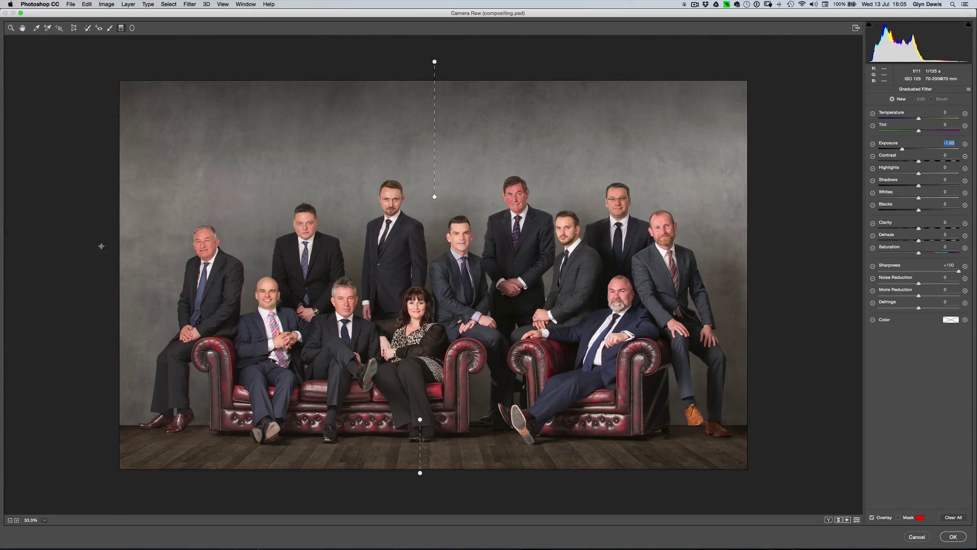
pyautogui.moveTo(93, 242); pyautogui.dragTo(195, 242)
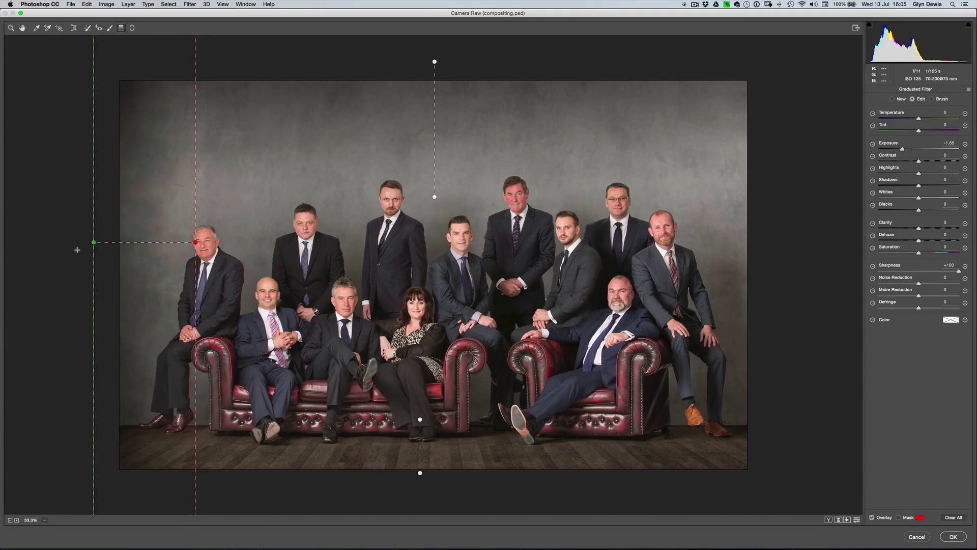
pyautogui.moveTo(94, 242); pyautogui.dragTo(59, 243)
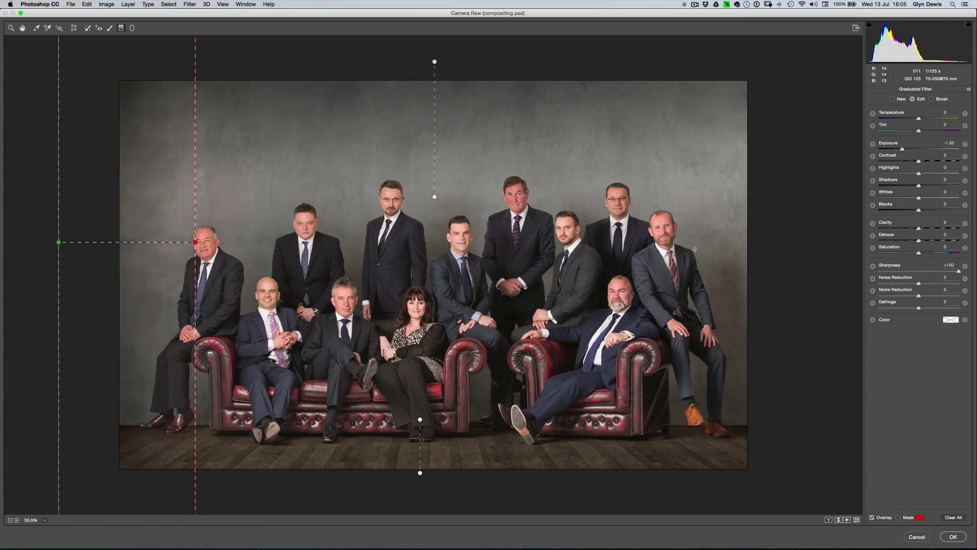
# Step: Add a graduated filter at Exposure -1.65 from outside the photo's right edge inward to the rightmost man's face
pyautogui.click(900, 100)
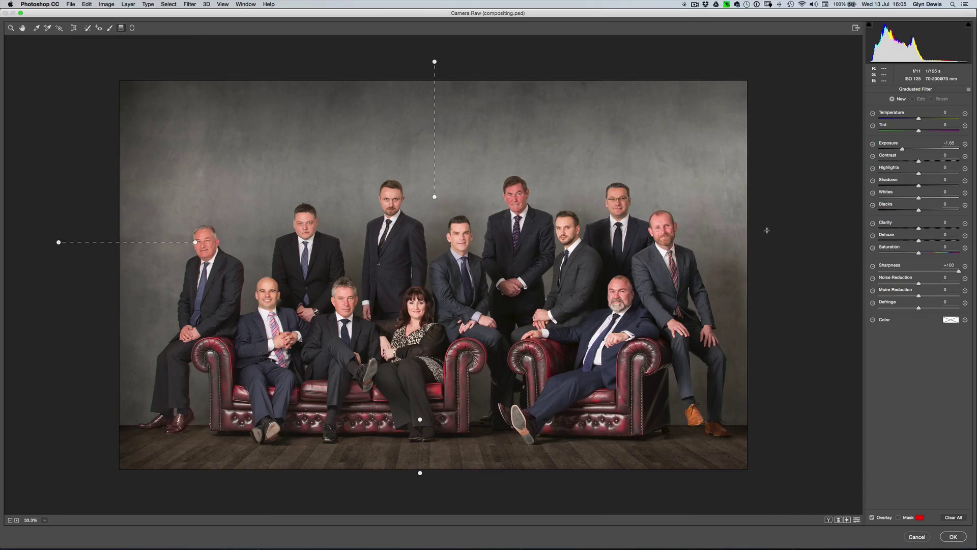
pyautogui.moveTo(767, 235); pyautogui.dragTo(723, 249)
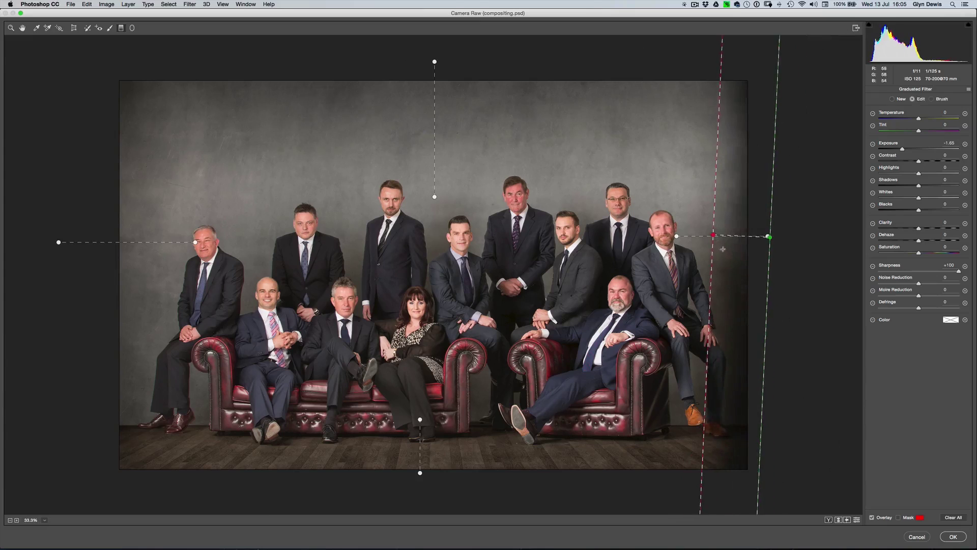
pyautogui.press('super+z')
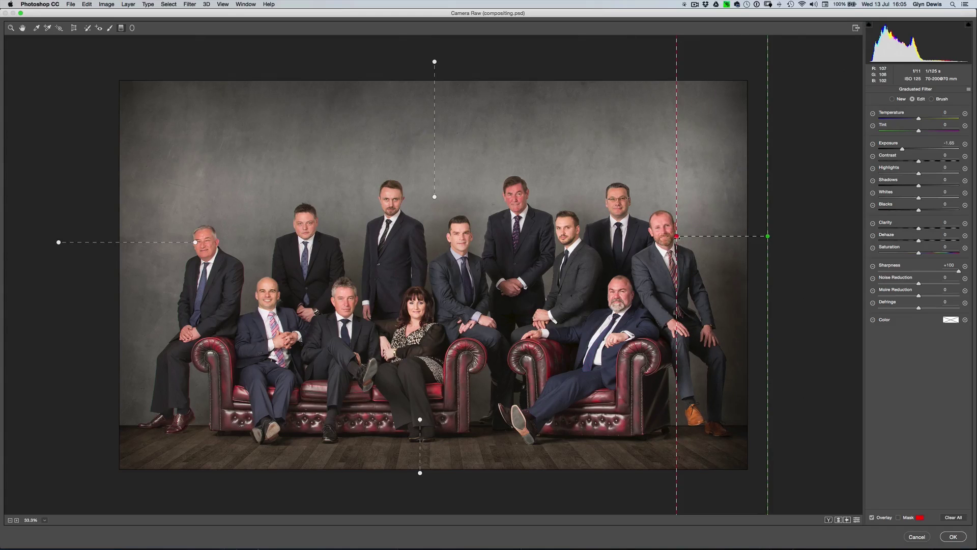
pyautogui.moveTo(677, 237); pyautogui.dragTo(679, 236)
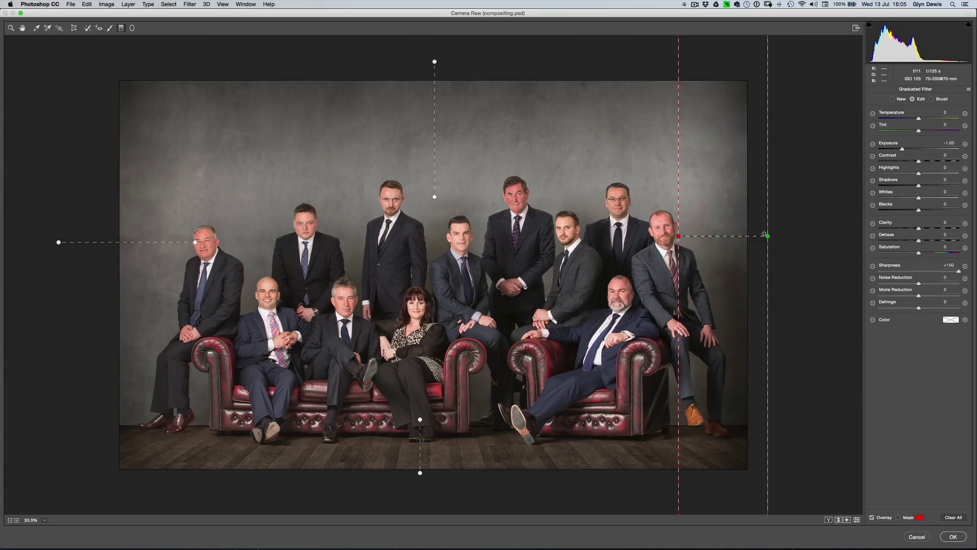
pyautogui.moveTo(772, 243); pyautogui.dragTo(783, 241)
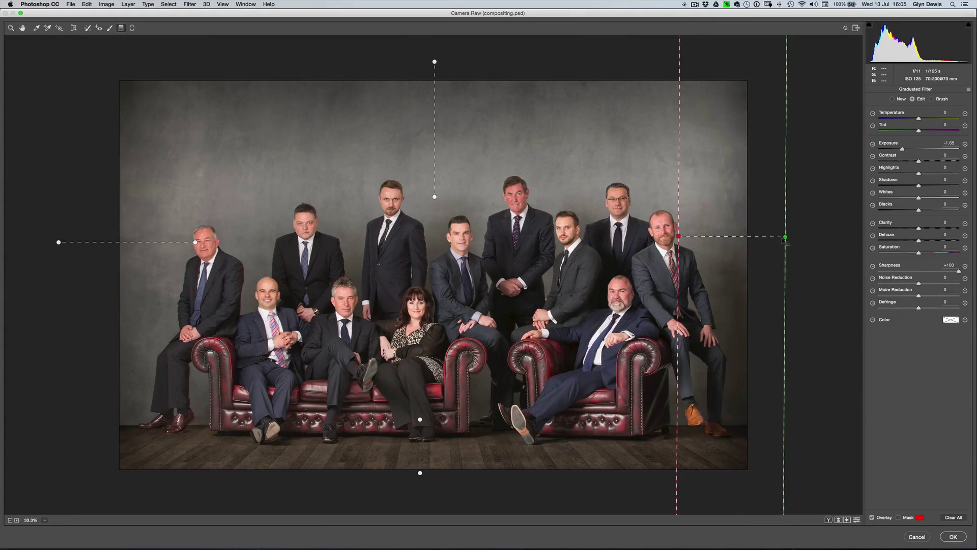
# Step: Add a large radial filter centred on the group that darkens the outside, with Exposure -1.75 and Feather 44
pyautogui.click(132, 28)
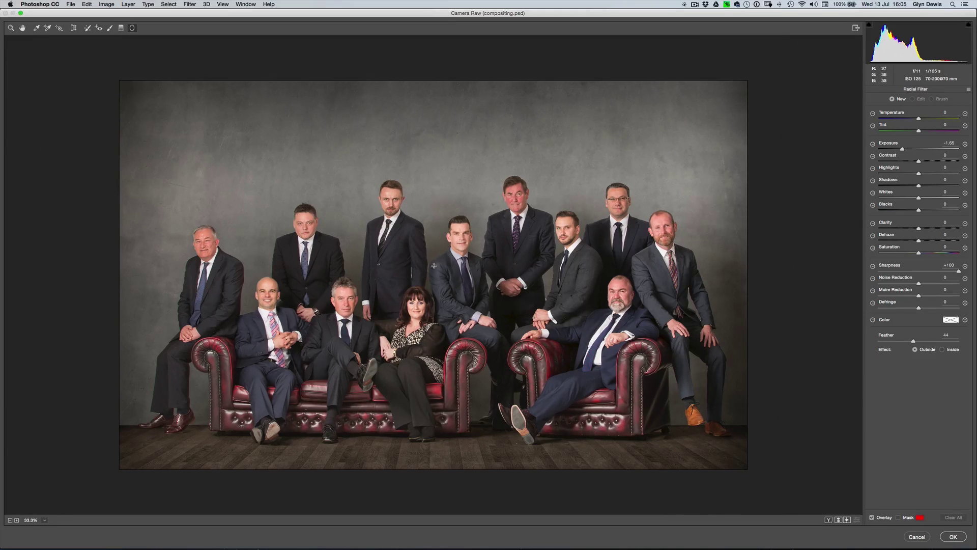
pyautogui.moveTo(444, 265); pyautogui.dragTo(125, 77)
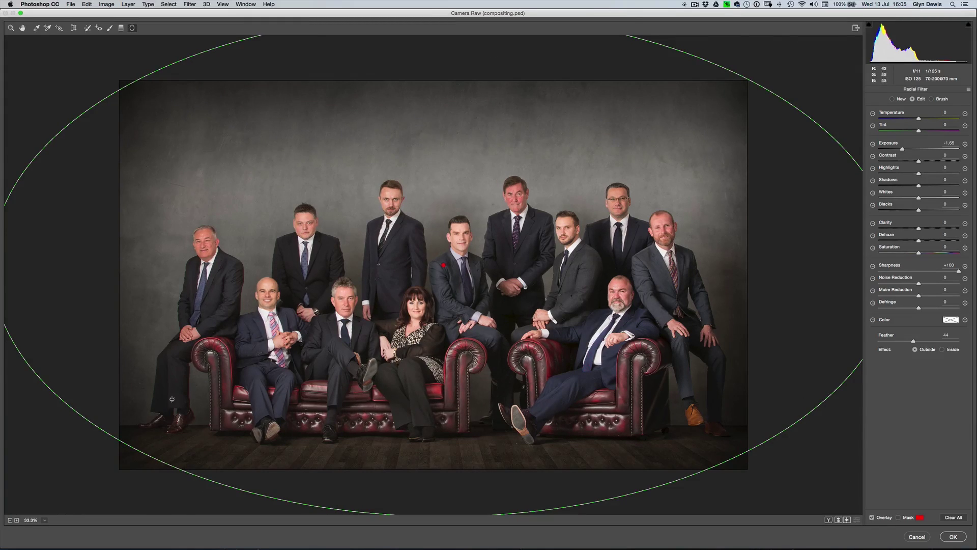
pyautogui.moveTo(442, 264); pyautogui.dragTo(439, 310)
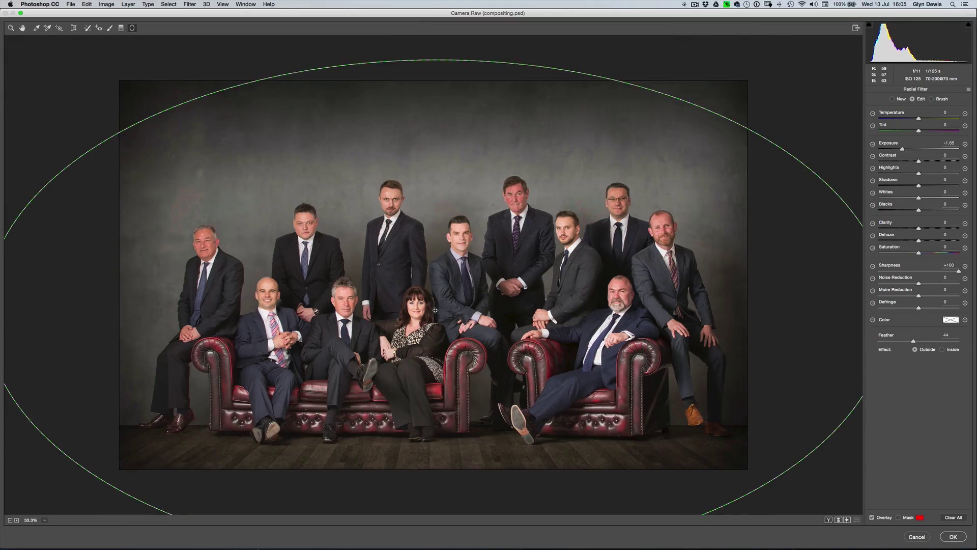
pyautogui.moveTo(902, 150); pyautogui.dragTo(904, 149)
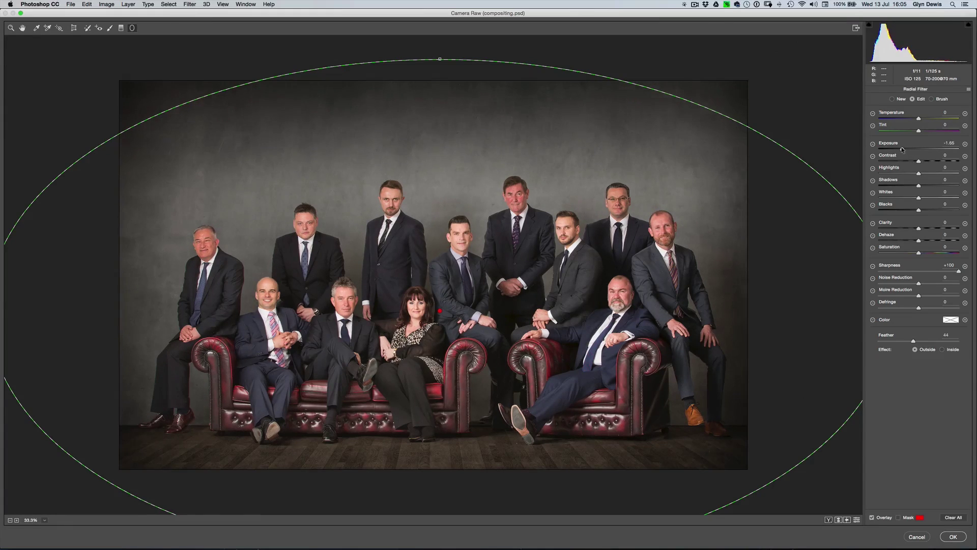
pyautogui.click(901, 149)
# Step: Darken the upper wall behind the group with the Adjustment Brush at Exposure -1.05, finishing with a brush size of 12
pyautogui.click(109, 29)
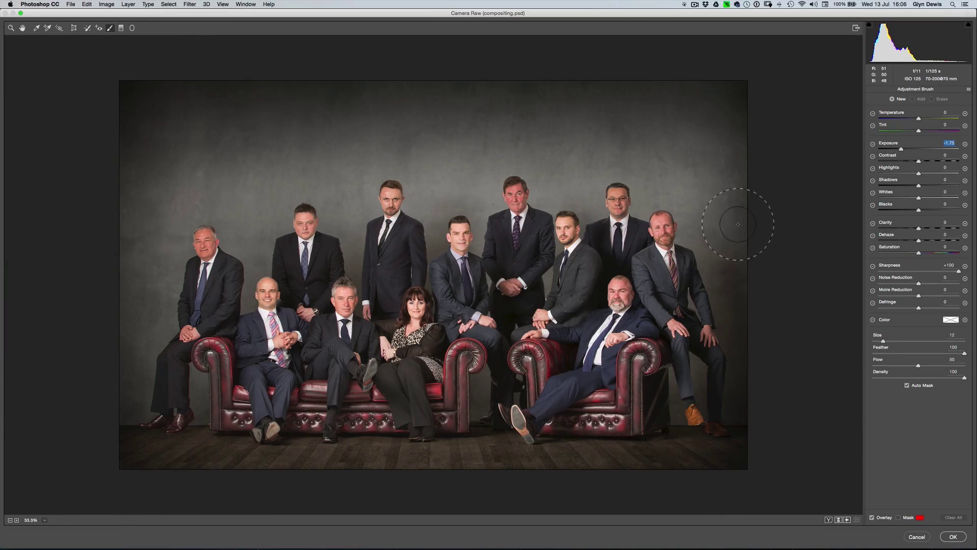
pyautogui.press(']')
pyautogui.press(']')
pyautogui.press(']')
pyautogui.press(']')
pyautogui.moveTo(900, 149); pyautogui.dragTo(907, 152)
pyautogui.press(']')
pyautogui.press(']')
pyautogui.press(']')
pyautogui.press(']')
pyautogui.moveTo(464, 108); pyautogui.dragTo(306, 132)
pyautogui.press('[')
pyautogui.press('[')
pyautogui.press('[')
pyautogui.press('[')
pyautogui.press('[')
pyautogui.press('[')
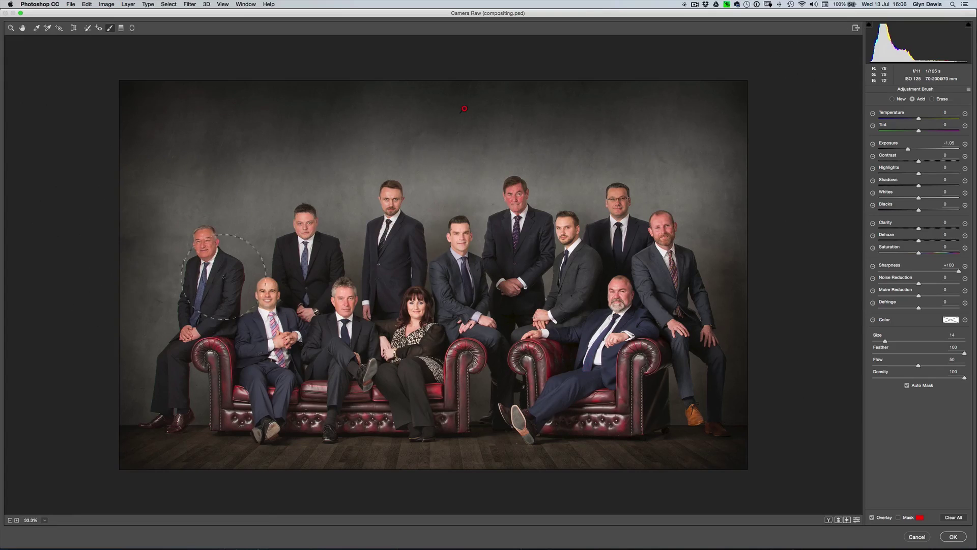
pyautogui.press('[')
pyautogui.press('[')
pyautogui.press('[')
pyautogui.press('[')
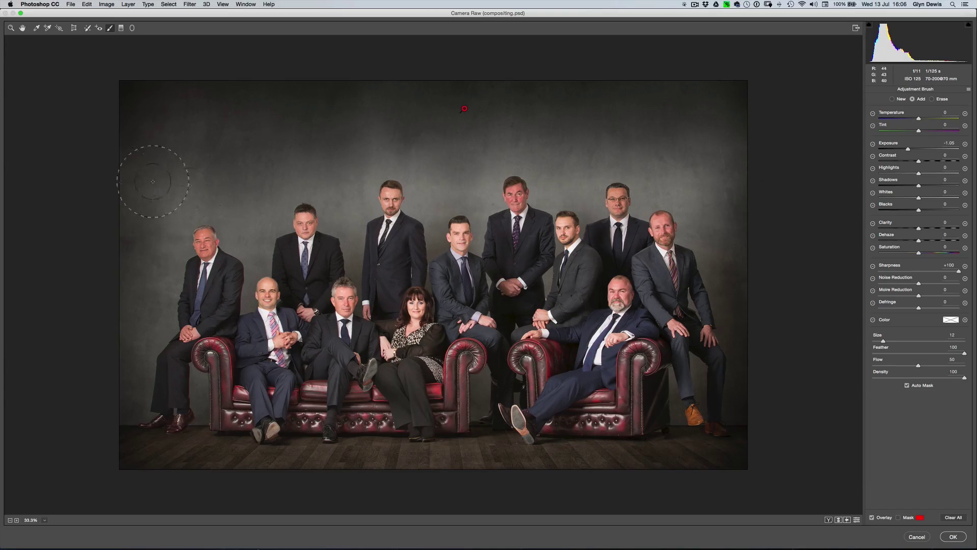
pyautogui.press(']')
pyautogui.press(']')
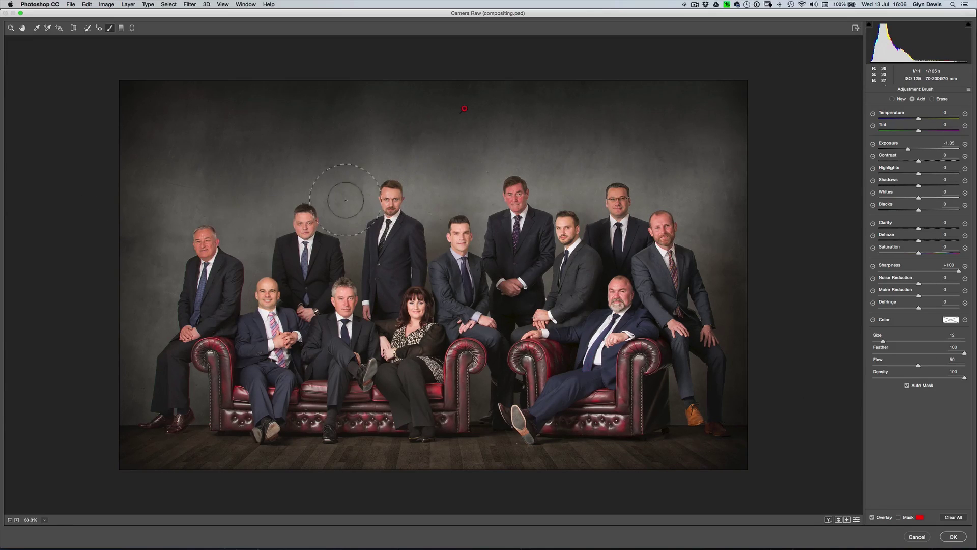
# Step: Set the overall Saturation to -10 and Clarity to +23, apply the Camera Raw filter, and compare the image with and without the merged layer
pyautogui.click(22, 28)
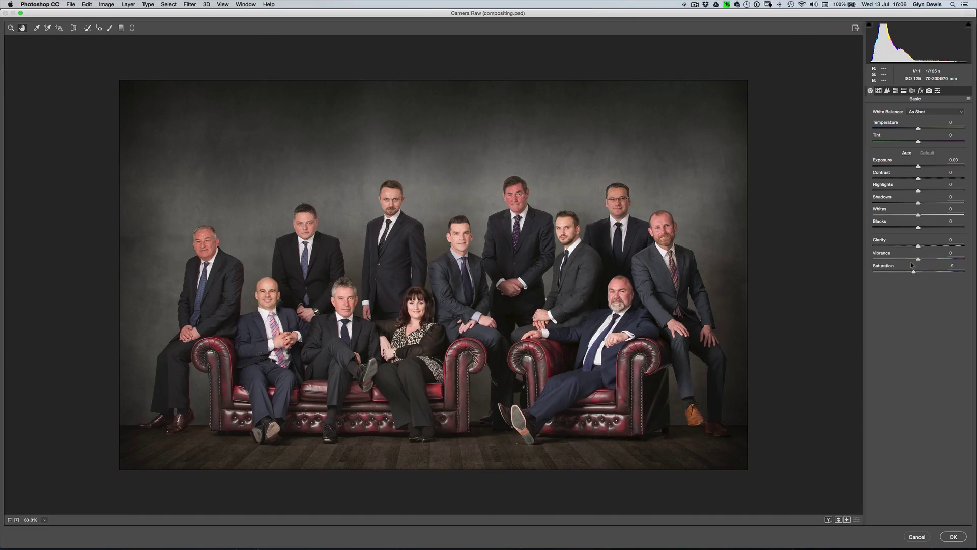
pyautogui.click(911, 265)
pyautogui.moveTo(926, 248); pyautogui.dragTo(928, 247)
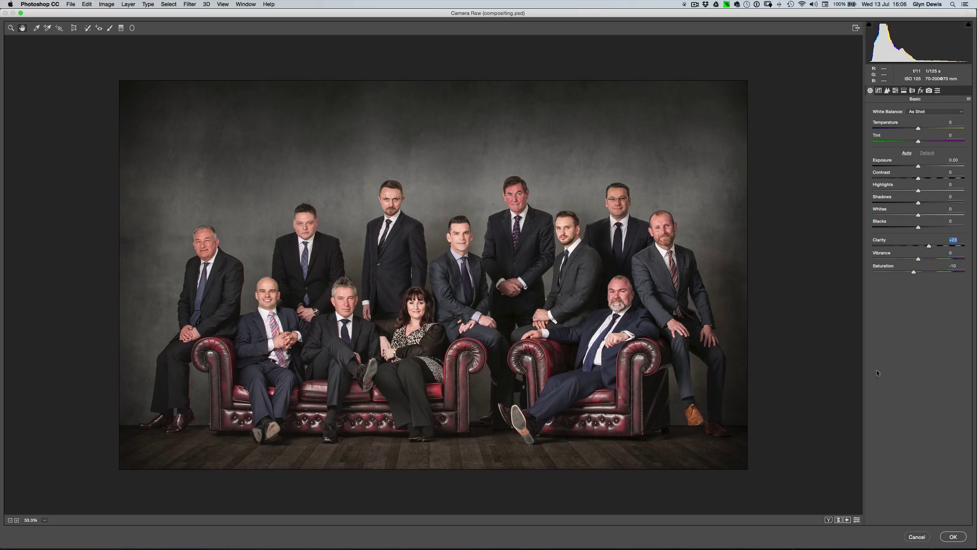
pyautogui.click(953, 536)
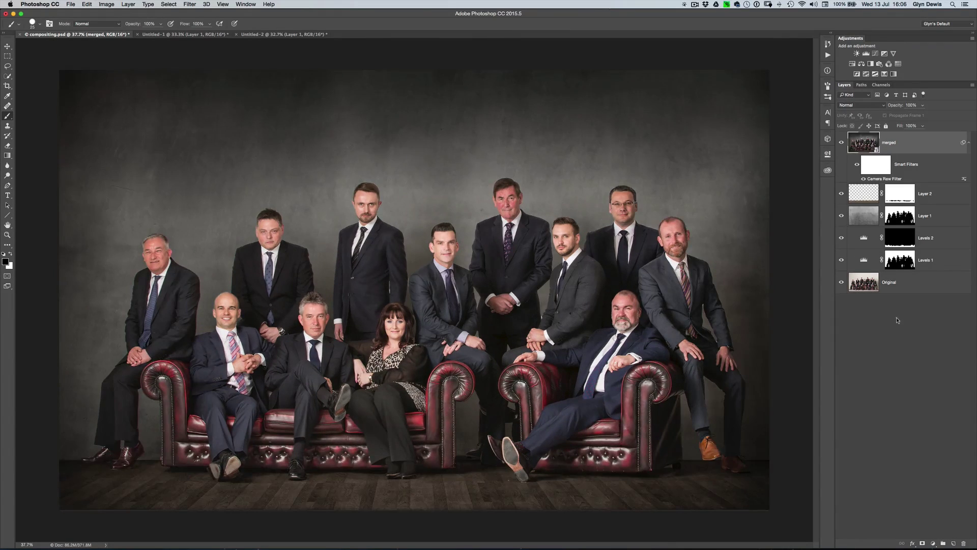
pyautogui.click(841, 143)
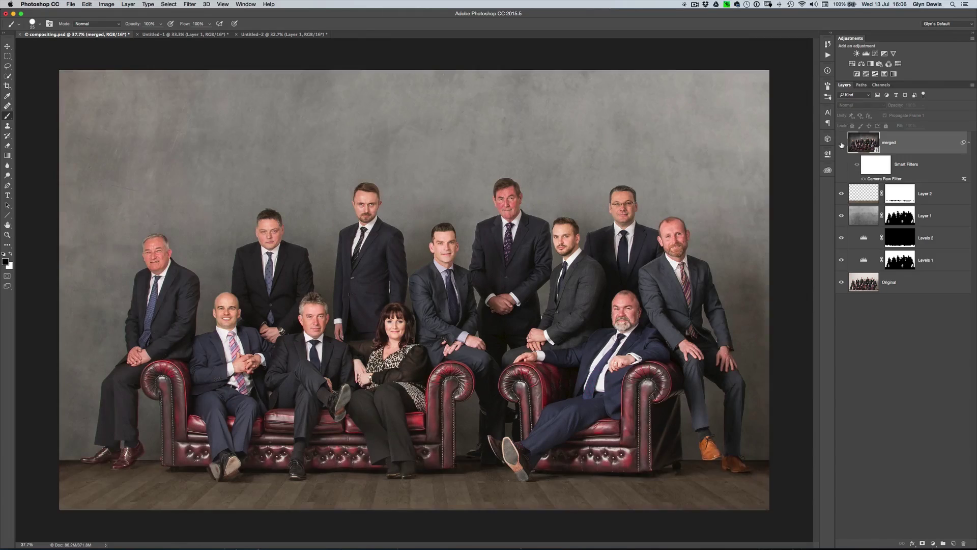
pyautogui.click(841, 143)
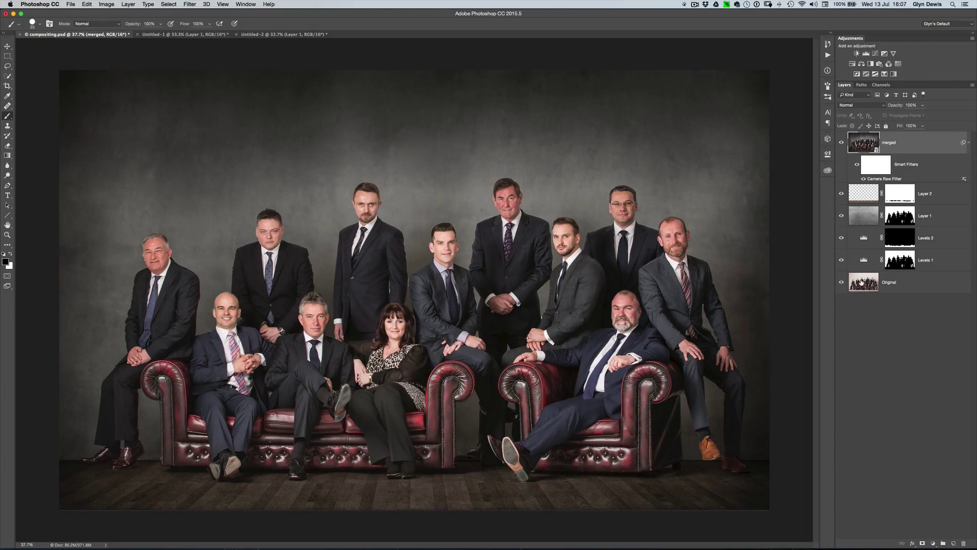
# Step: Open the merged layer in Color Efex Pro 4 and use the Cross Processing filter with Method Y06 and a slightly raised Strength
pyautogui.click(190, 5)
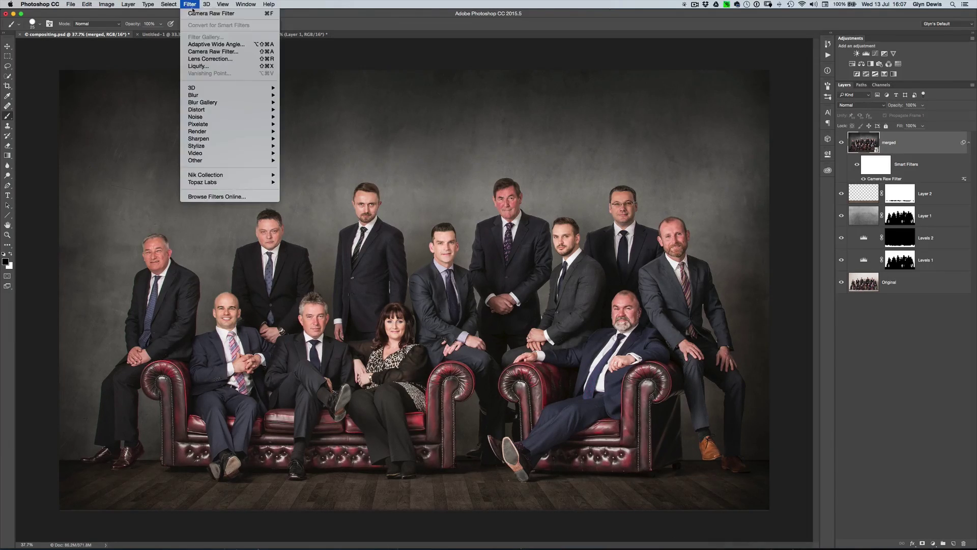
pyautogui.moveTo(239, 174)
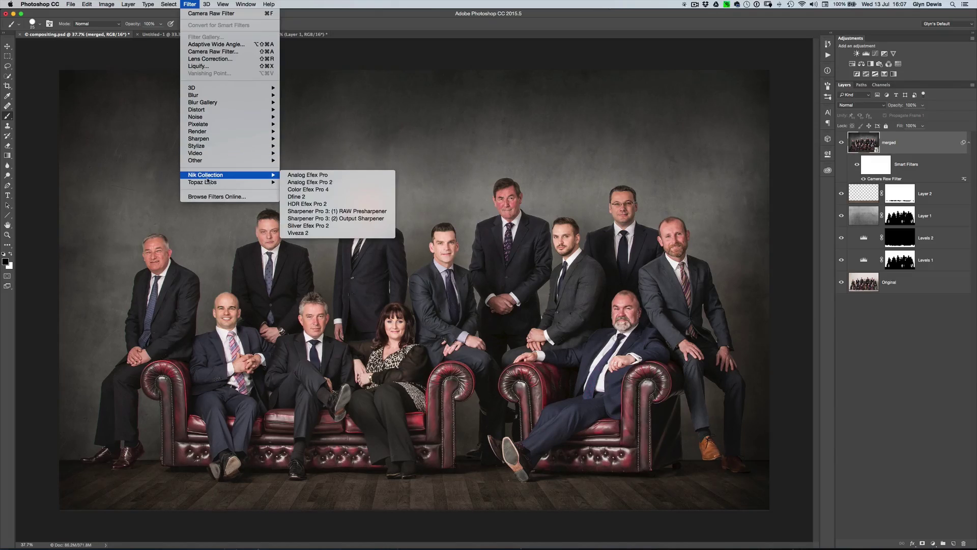
pyautogui.click(302, 190)
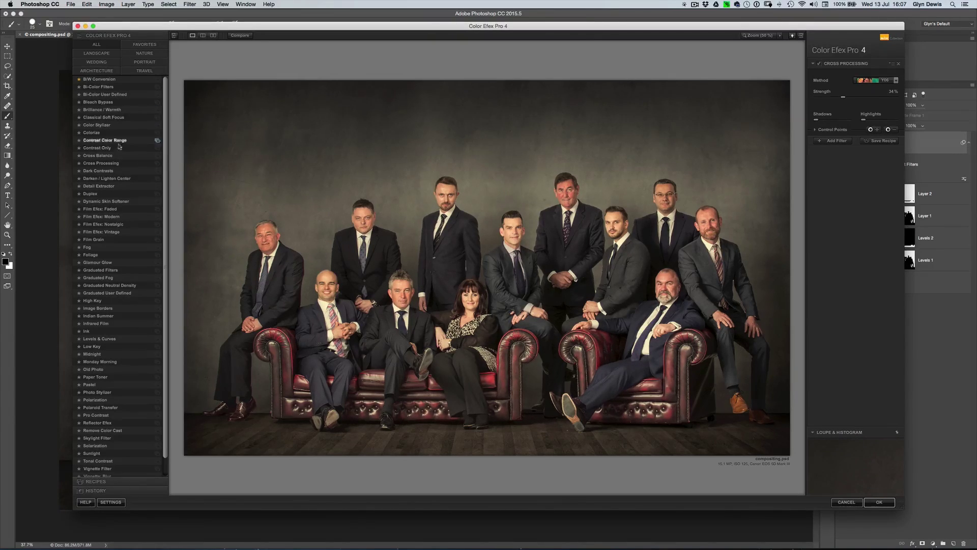
pyautogui.click(102, 165)
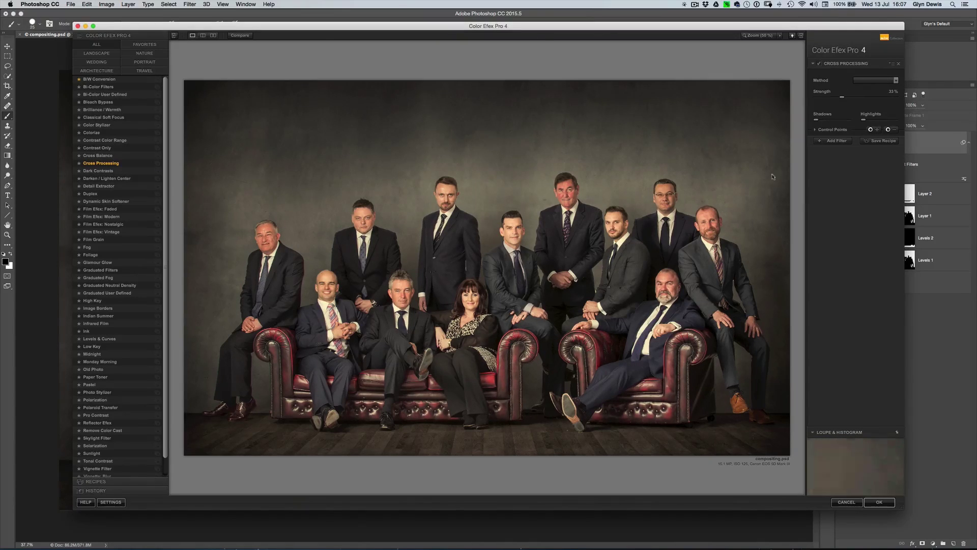
pyautogui.click(871, 84)
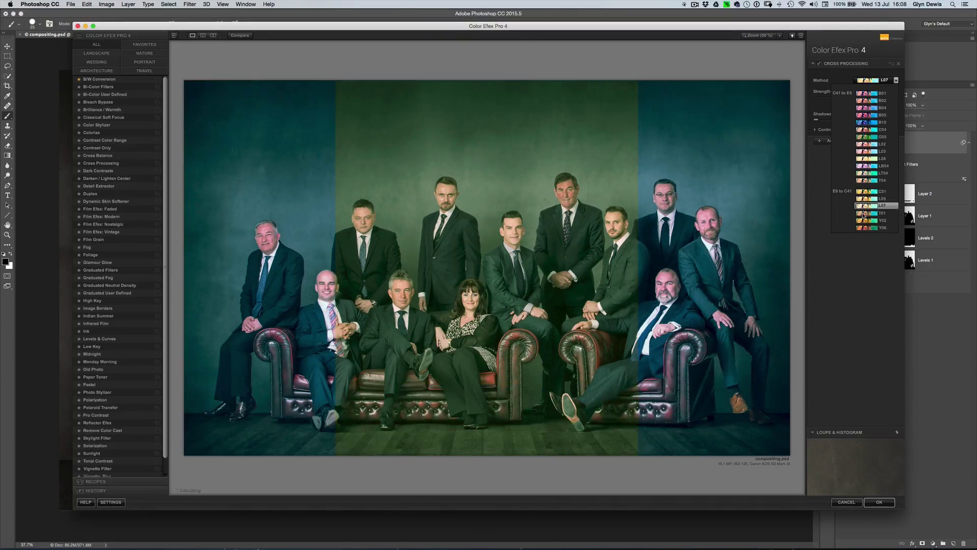
pyautogui.click(866, 232)
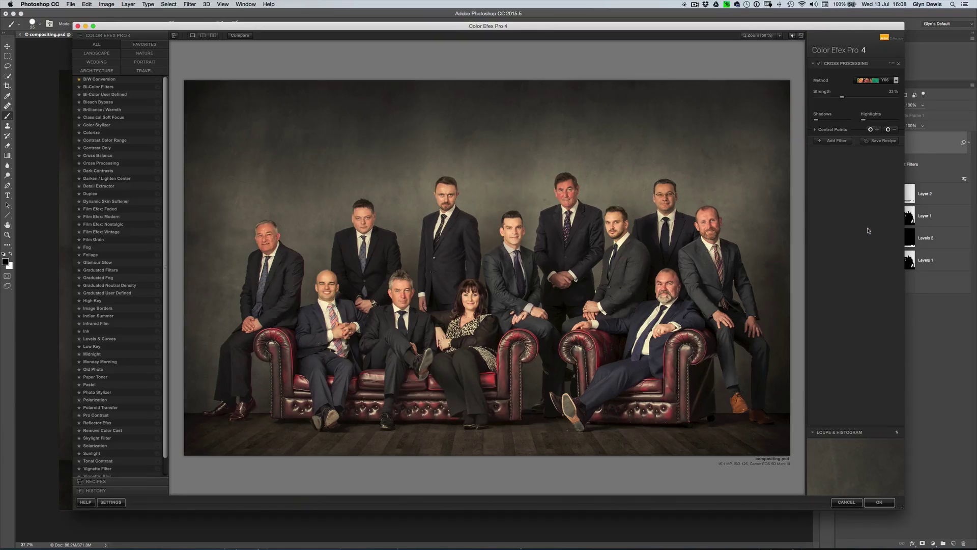
pyautogui.moveTo(841, 98)
pyautogui.mouseDown()
pyautogui.moveTo(872, 100)
pyautogui.moveTo(844, 100)
pyautogui.mouseUp()
# Step: Stack a Cross Balance filter set to Tungsten To Daylight (1) with Strength at about 65%
pyautogui.click(835, 141)
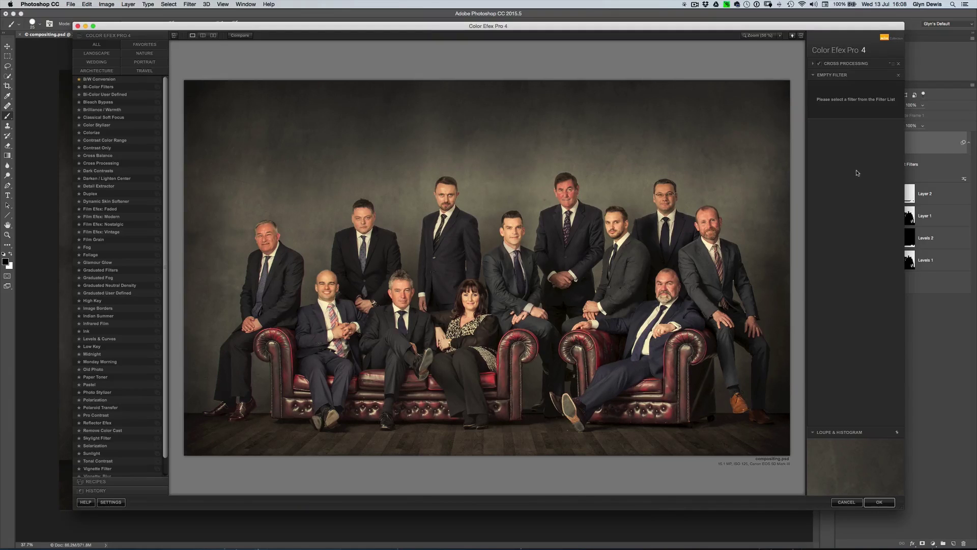
pyautogui.click(102, 156)
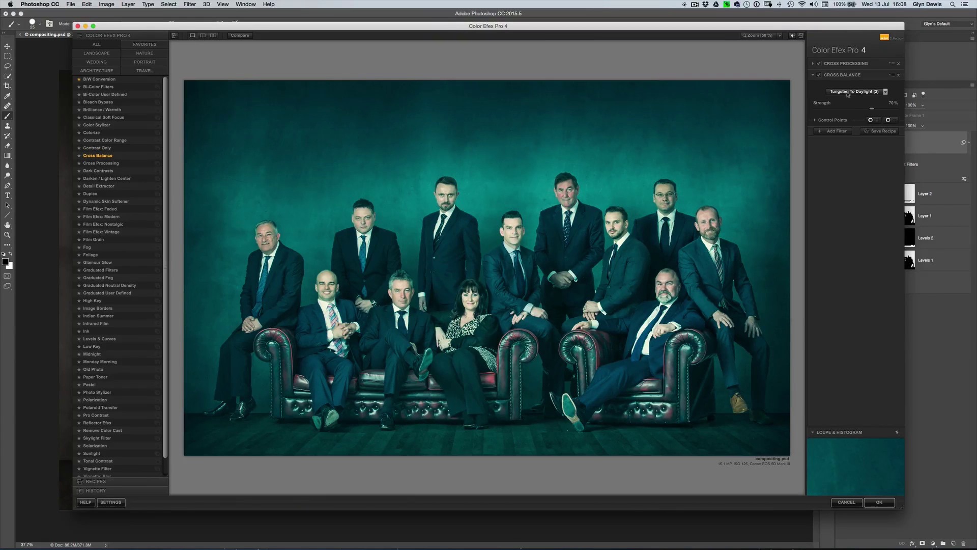
pyautogui.click(859, 92)
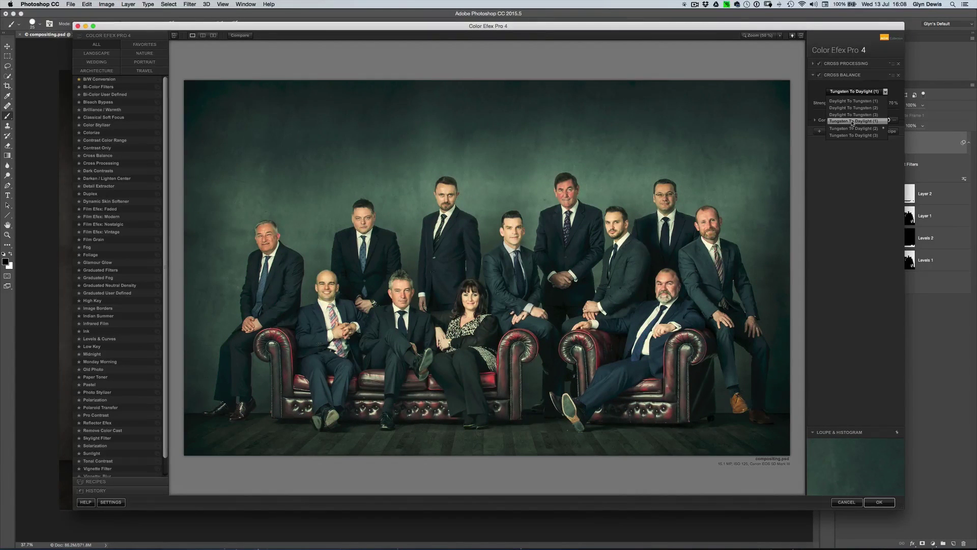
pyautogui.click(852, 122)
pyautogui.moveTo(872, 110); pyautogui.dragTo(864, 112)
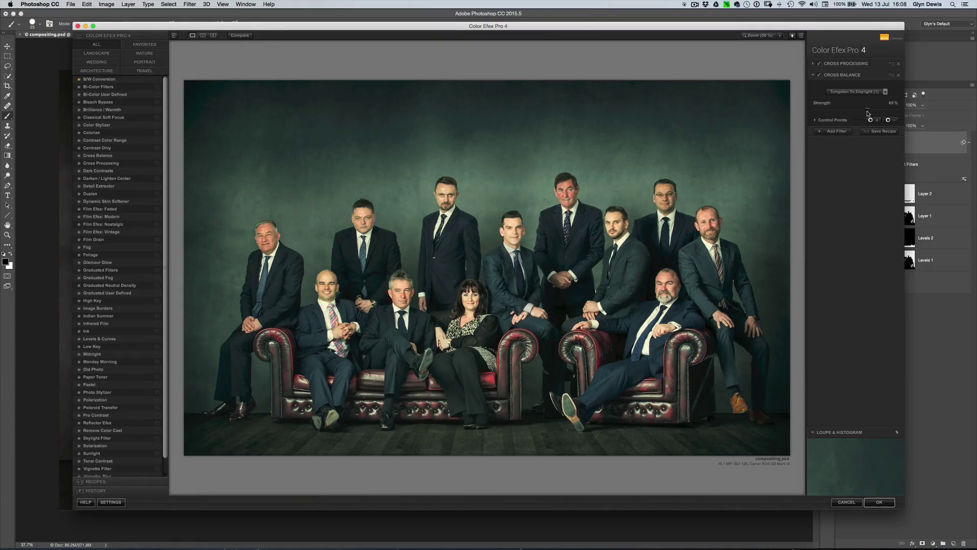
pyautogui.moveTo(868, 113); pyautogui.dragTo(869, 112)
# Step: Stack a Colorize filter using Method 2 with Strength at about 9%, and apply the combined Color Efex Pro 4 filters to the merged layer
pyautogui.click(835, 132)
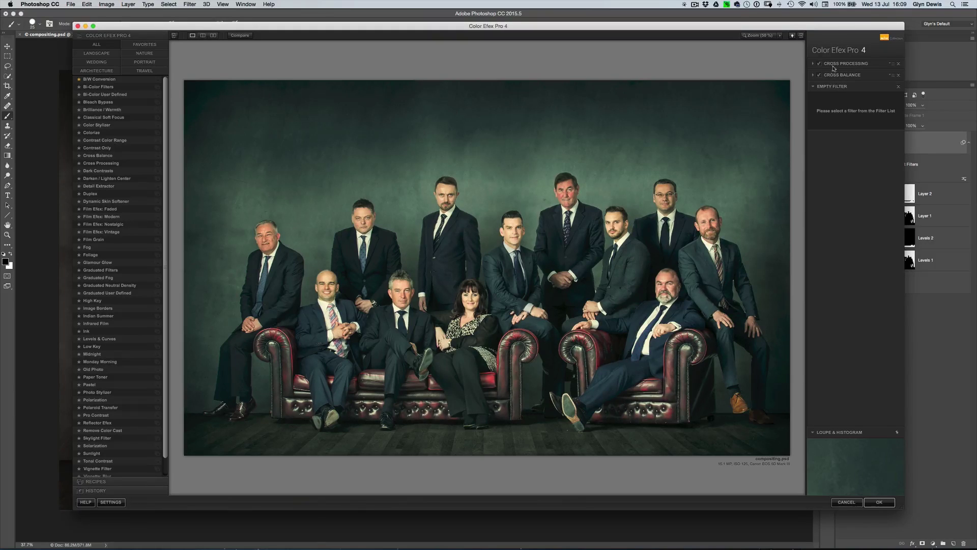
pyautogui.click(92, 133)
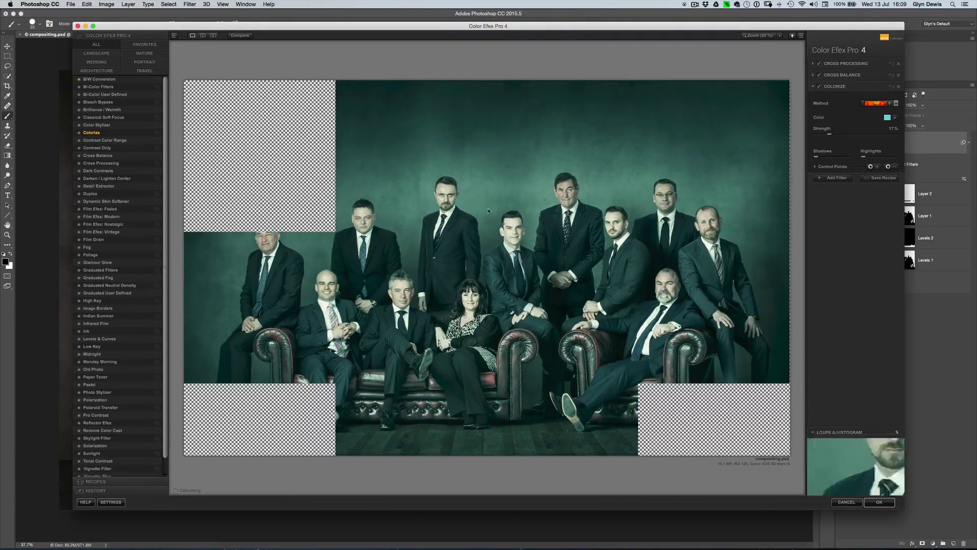
pyautogui.click(876, 106)
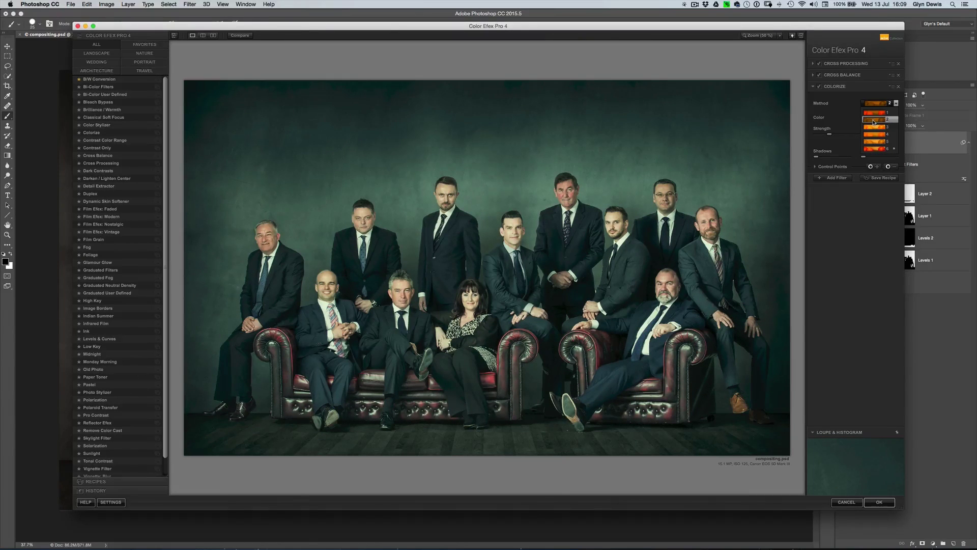
pyautogui.click(873, 120)
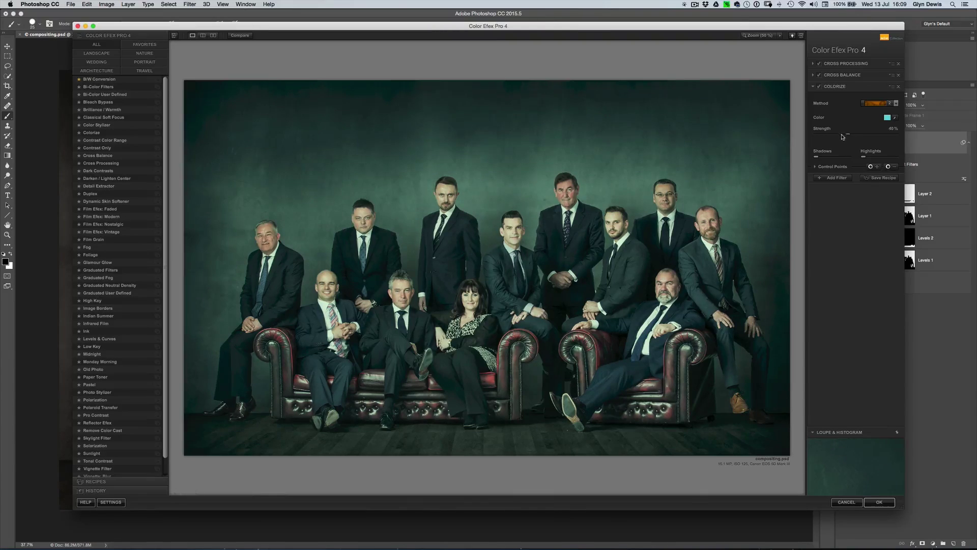
pyautogui.click(842, 135)
pyautogui.moveTo(835, 136); pyautogui.dragTo(825, 138)
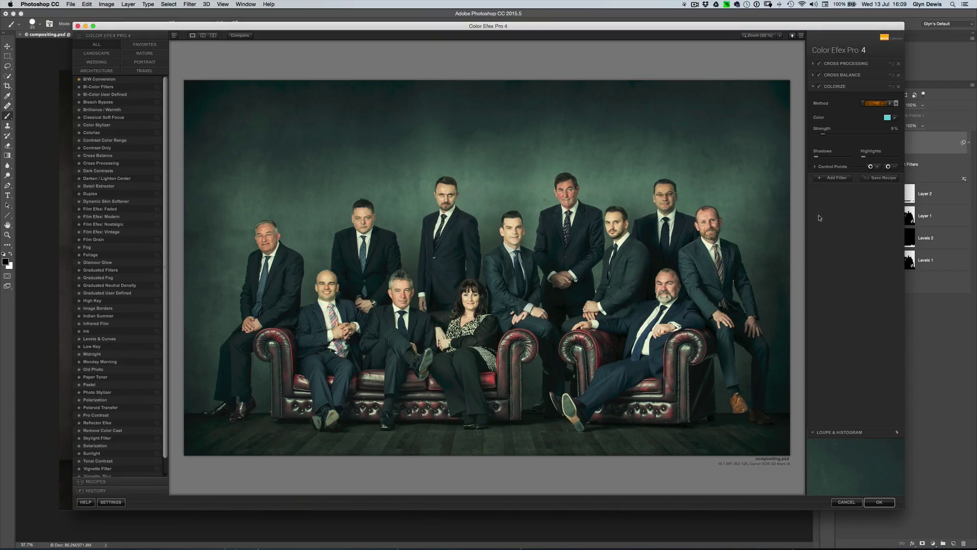
pyautogui.click(830, 178)
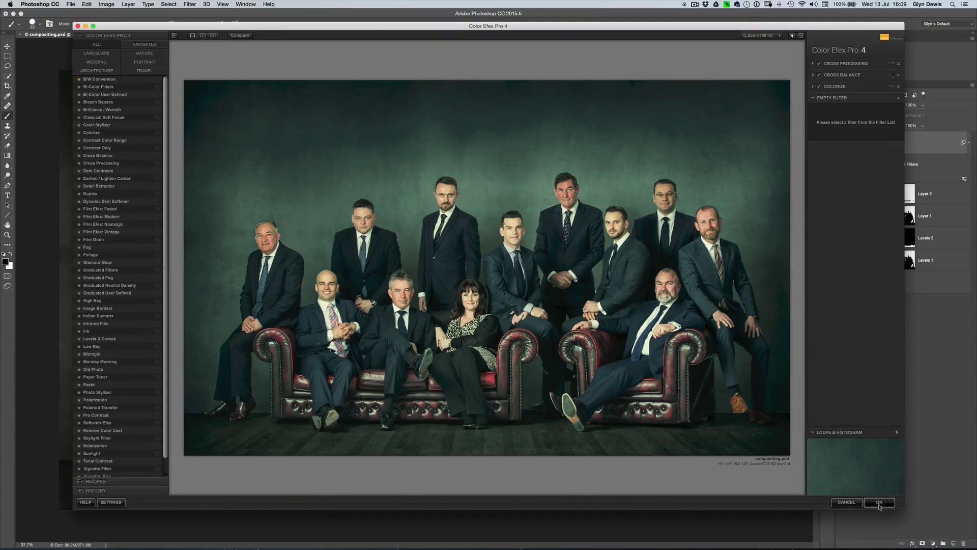
pyautogui.click(879, 503)
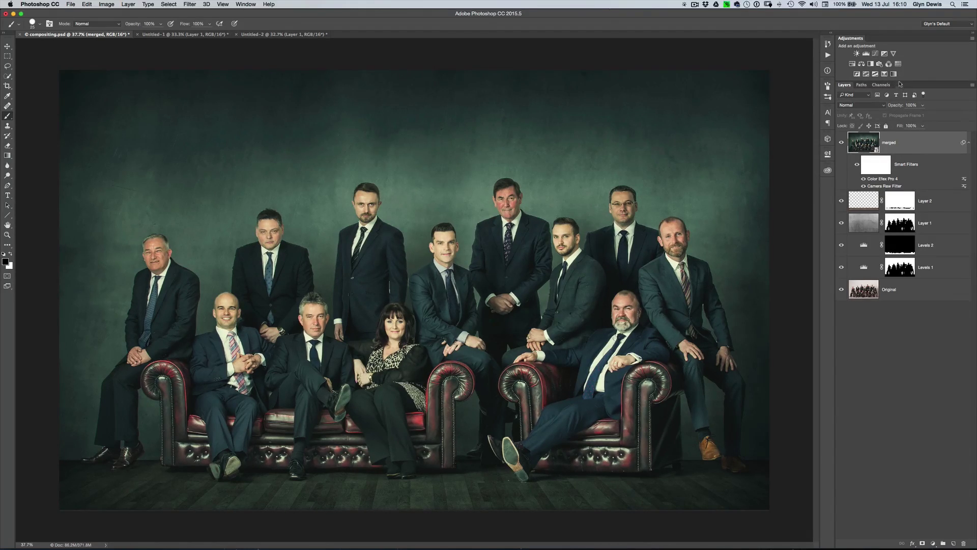
# Step: Add a black-to-white Gradient Map adjustment layer above the merged layer, set its opacity to 30%, and compare the result with the original photo
pyautogui.click(894, 75)
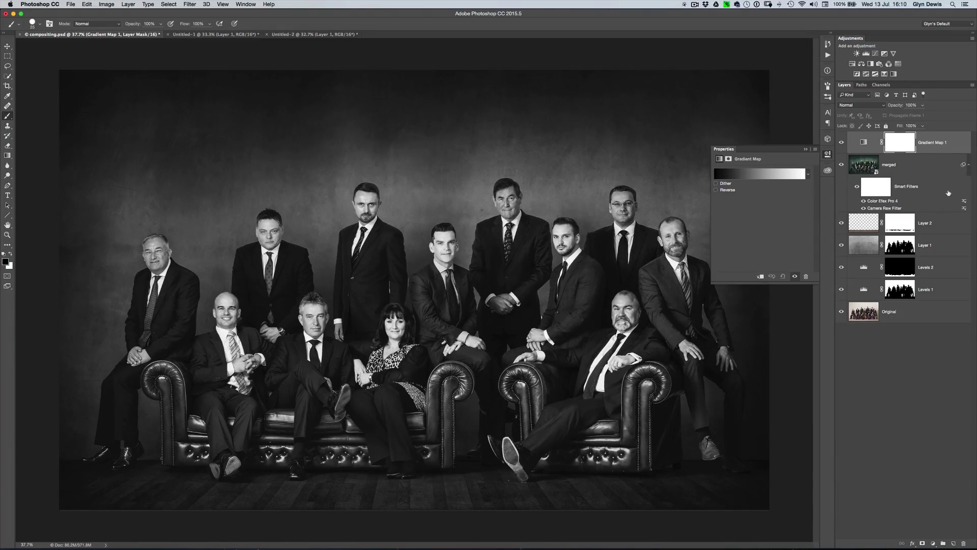
pyautogui.click(828, 155)
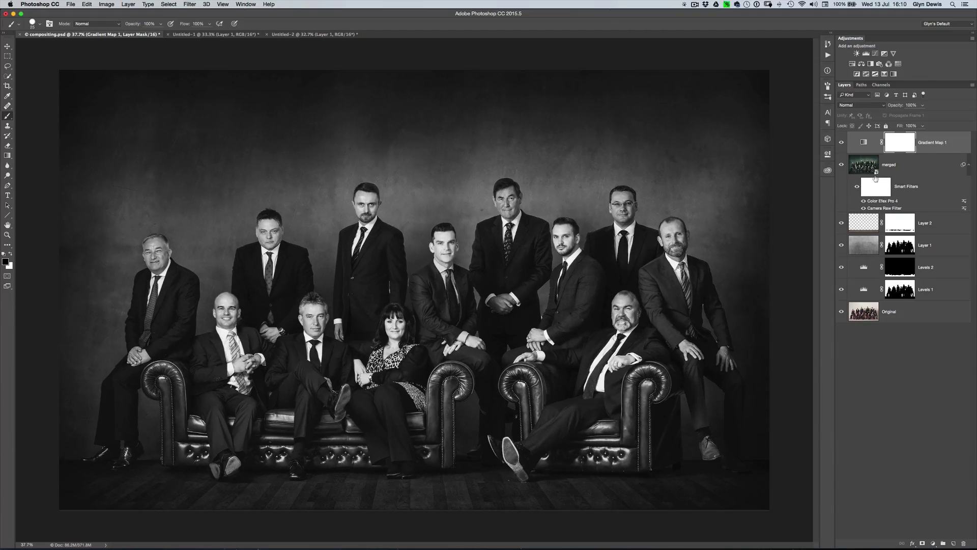
pyautogui.press('v')
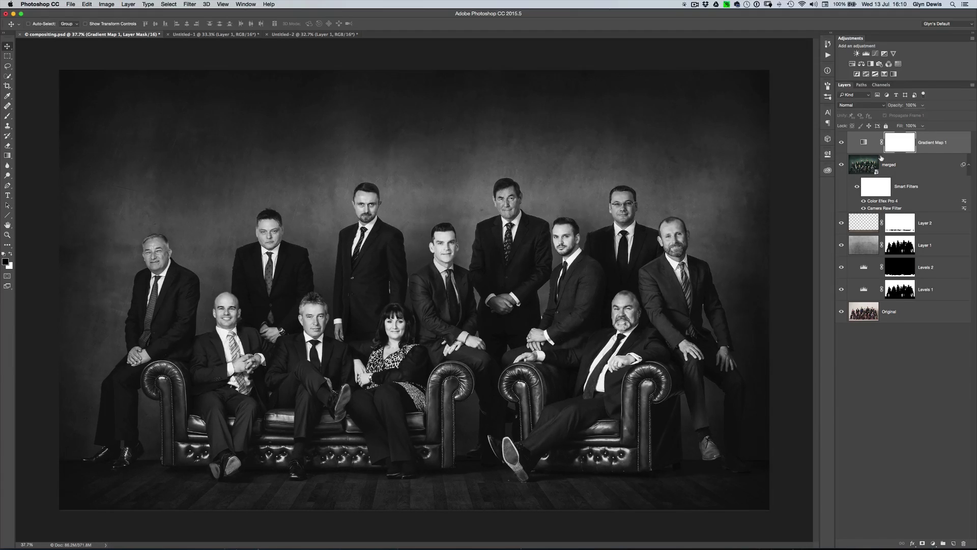
pyautogui.press('3')
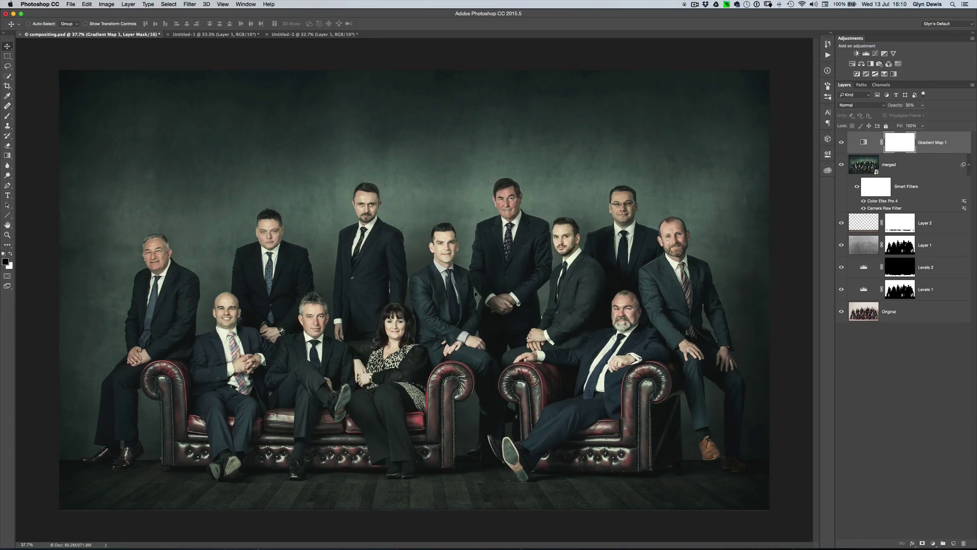
pyautogui.keyDown('alt'); pyautogui.click(841, 311); pyautogui.keyUp('alt')
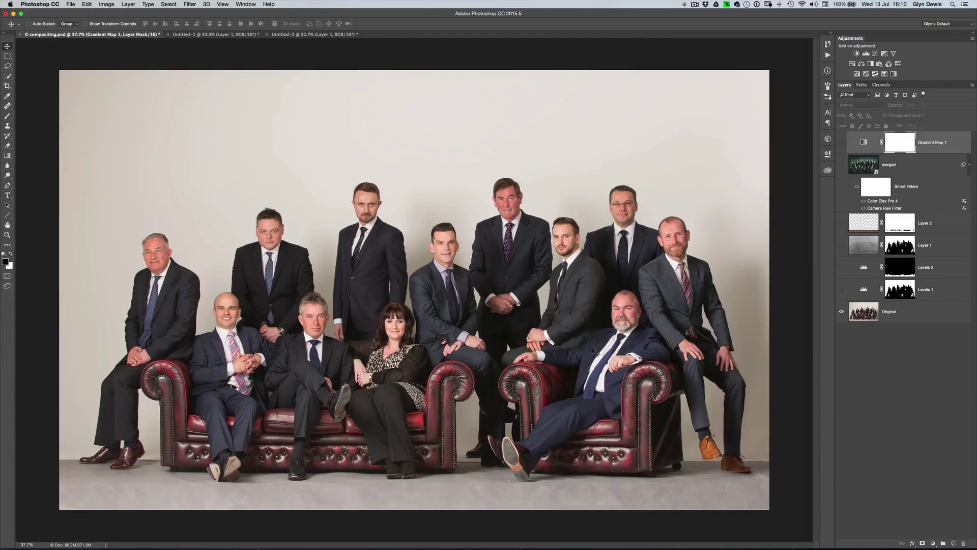
pyautogui.keyDown('alt'); pyautogui.click(842, 313); pyautogui.keyUp('alt')
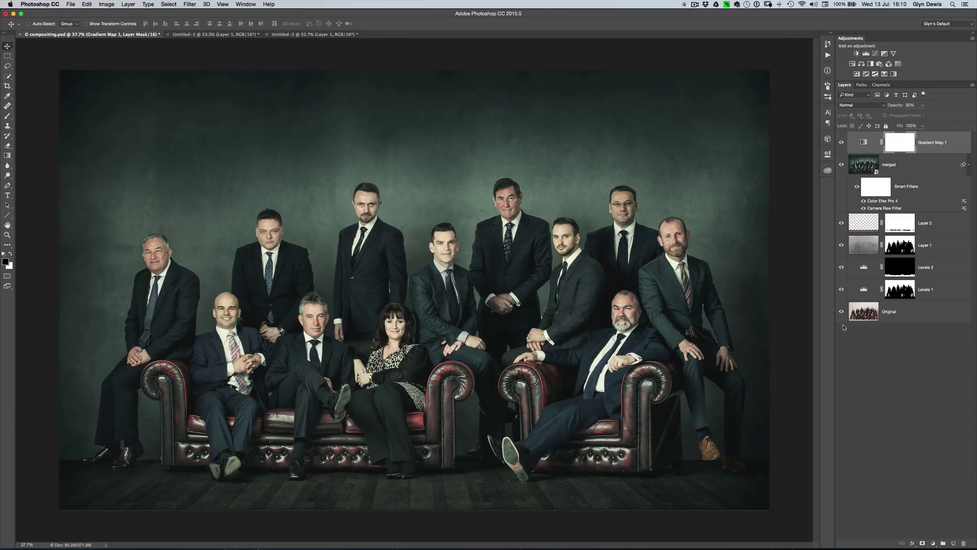